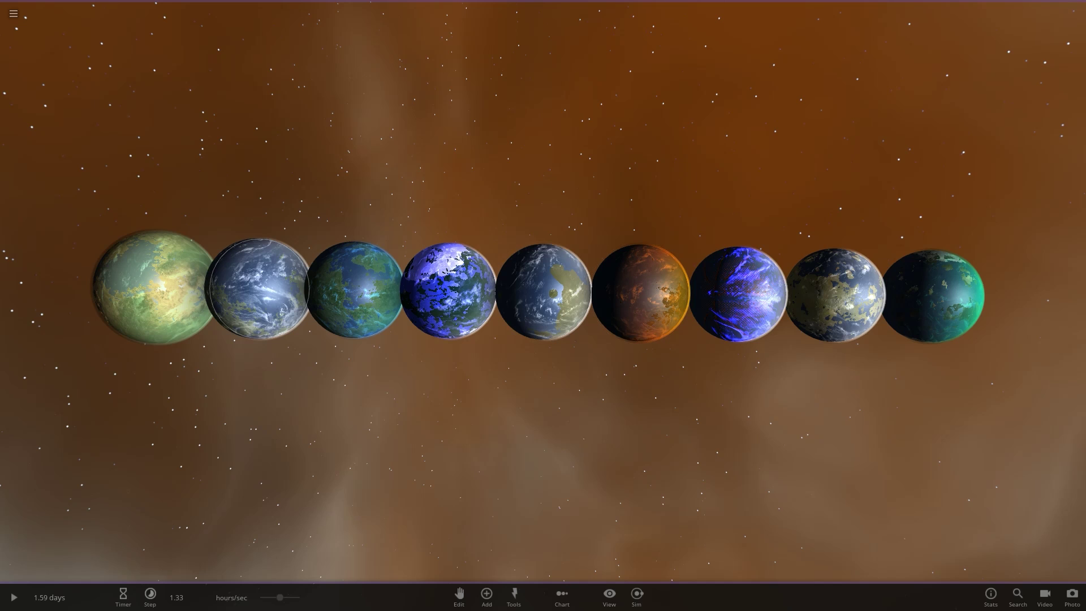
Move the planets TG387 and Tustin Prime out of the row and place them side by side in front of it
{"action": "left_click", "coordinate": [259, 289]}
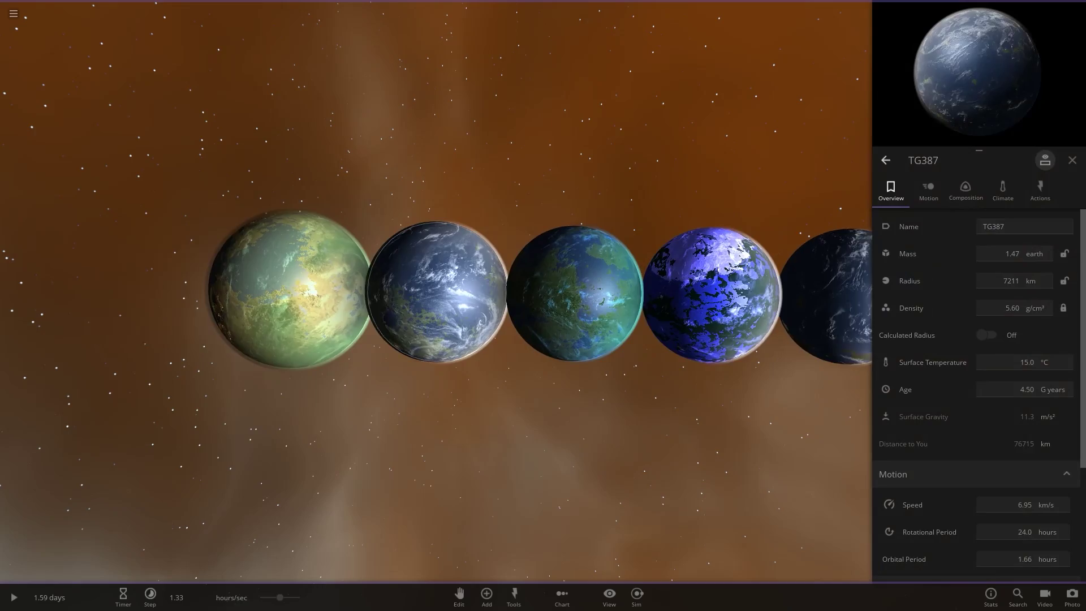
{"action": "key", "text": "e"}
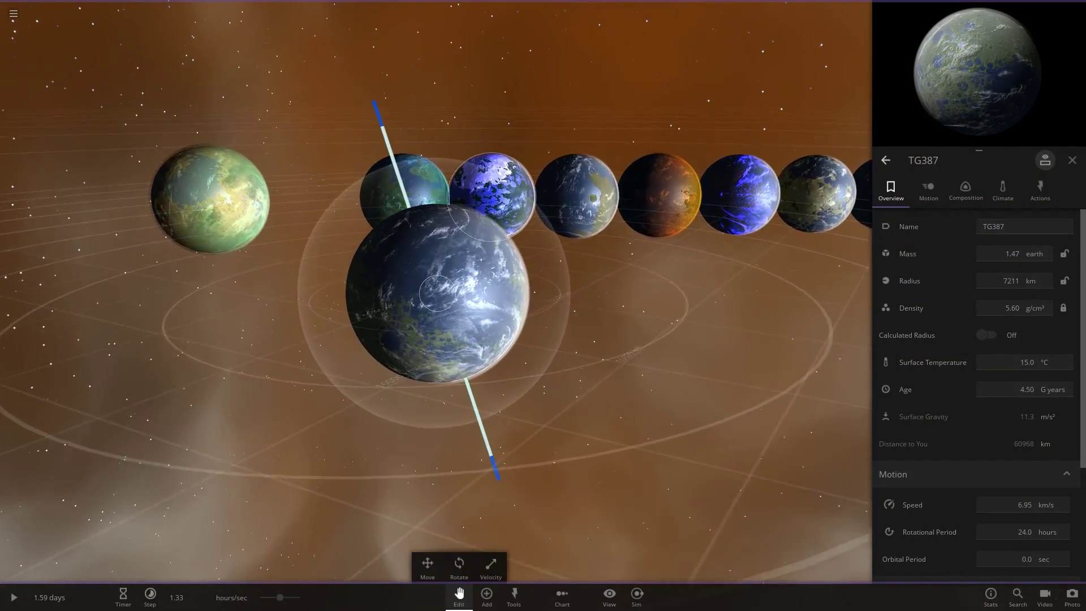
{"action": "scroll", "coordinate": [437, 293], "scroll_direction": "down", "scroll_amount": 3}
{"action": "key", "text": "Escape"}
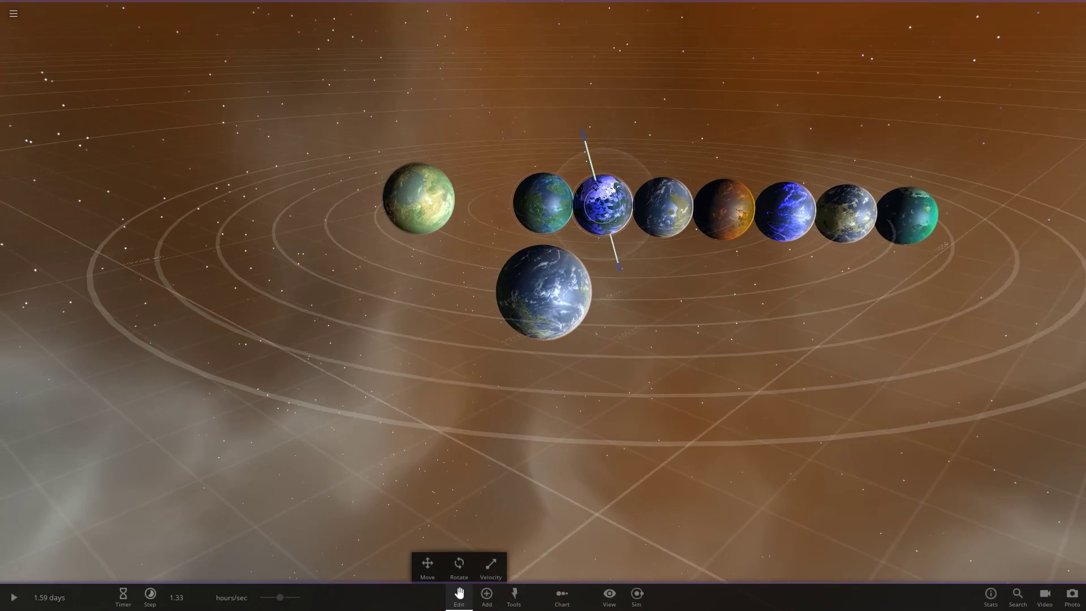
{"action": "left_click_drag", "start_coordinate": [603, 205], "coordinate": [639, 291]}
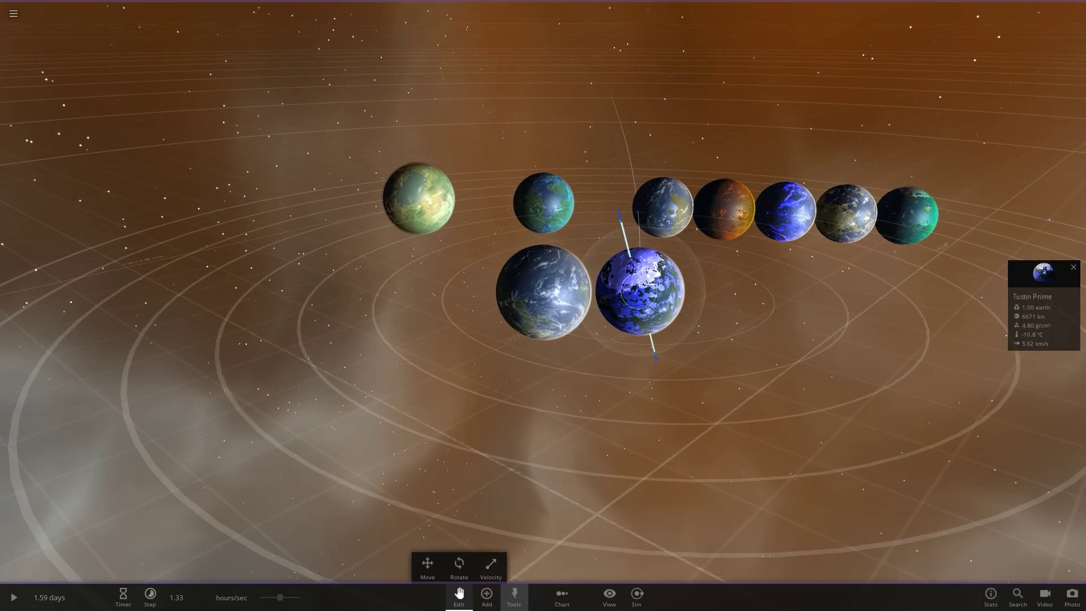
{"action": "key", "text": "Escape"}
Delete all the planets from the simulation, starting with TG387
{"action": "scroll", "coordinate": [543, 292], "scroll_direction": "up", "scroll_amount": 4}
{"action": "left_click", "coordinate": [544, 292]}
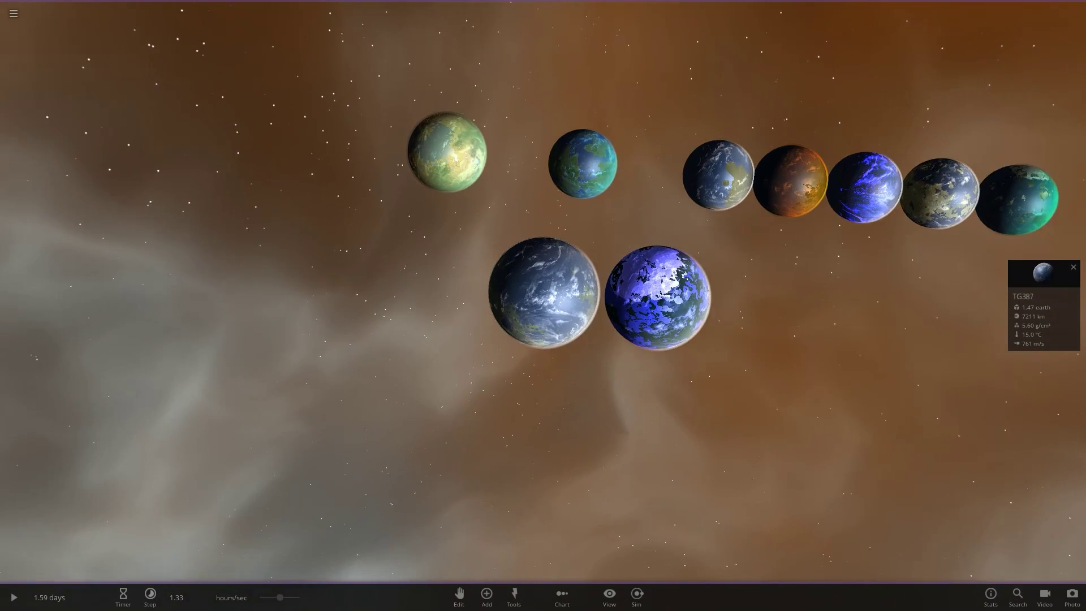
{"action": "key", "text": "Delete"}
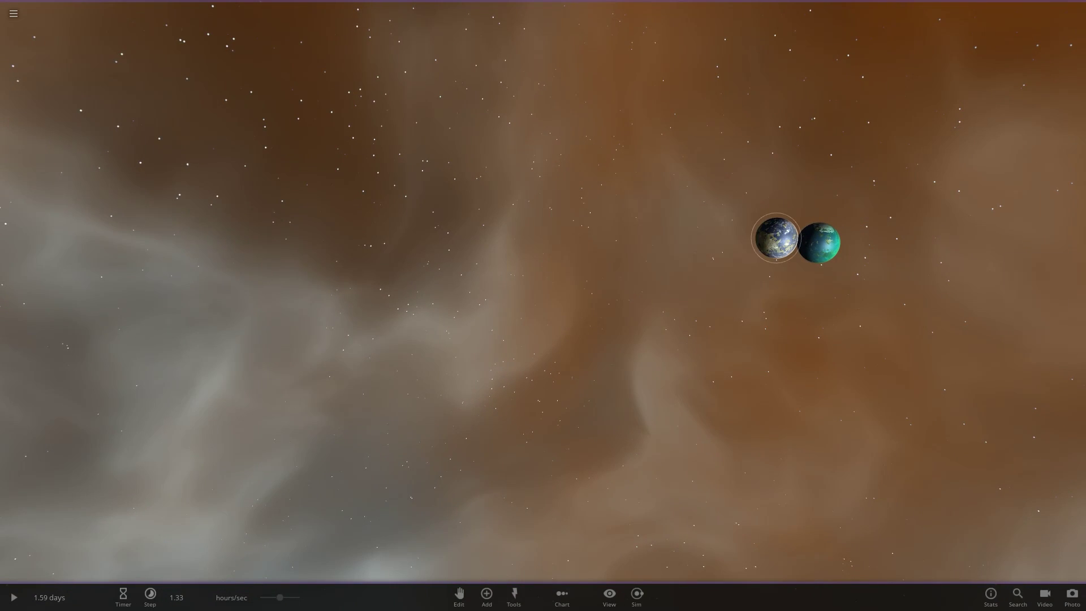
{"action": "key", "text": "Delete"}
{"action": "key", "text": "Delete"}
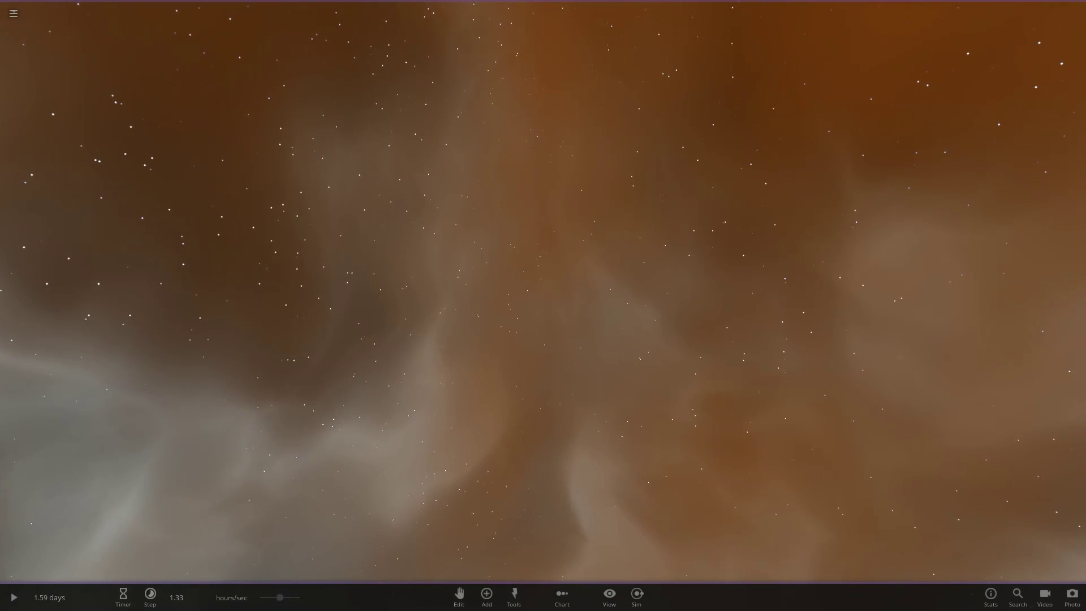
Add the user object Comp_WALL-E_Earth to the empty scene and focus the view on it
{"action": "left_click", "coordinate": [486, 595]}
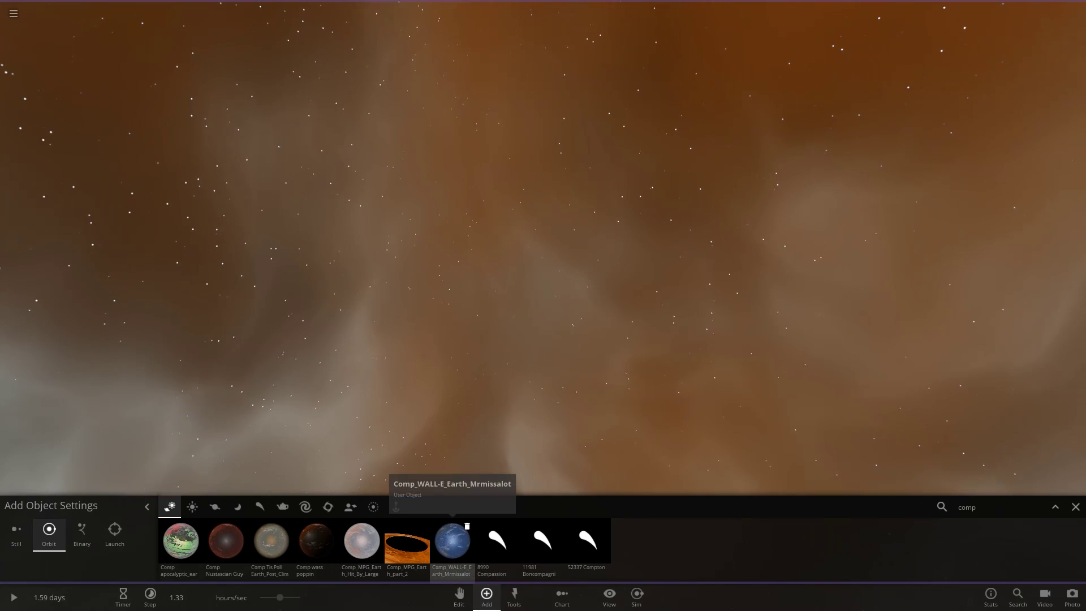
{"action": "left_click", "coordinate": [452, 540]}
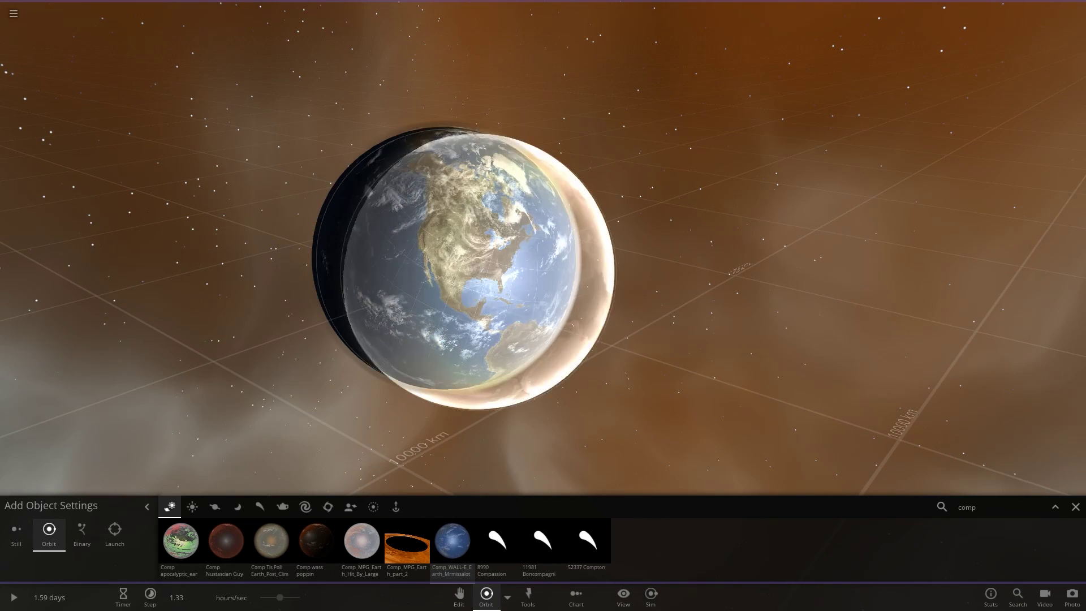
{"action": "left_click", "coordinate": [1075, 506]}
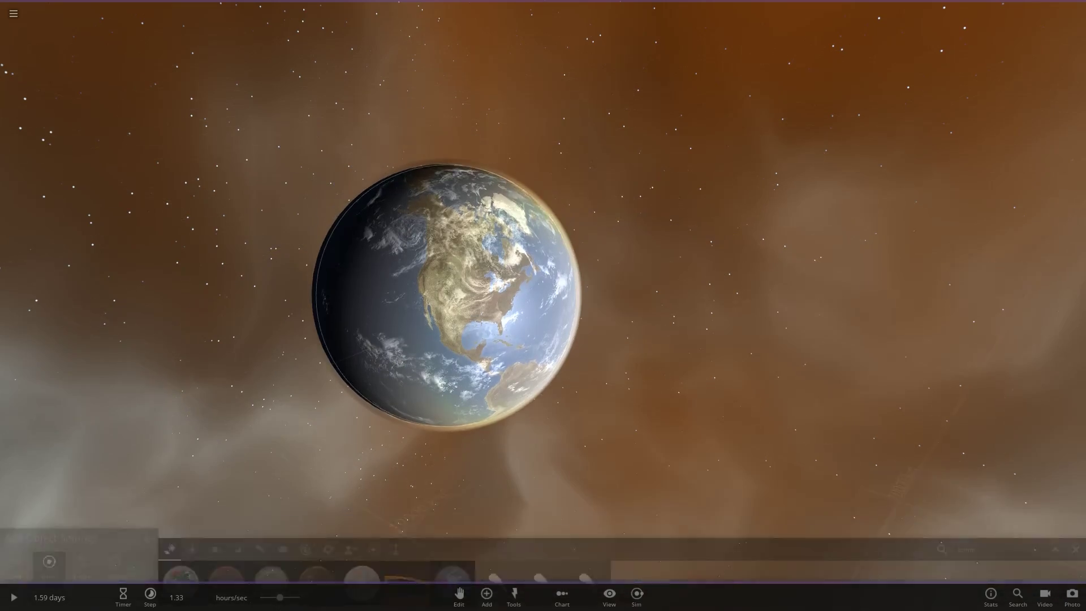
{"action": "double_click", "coordinate": [446, 298]}
{"action": "scroll", "coordinate": [543, 292], "scroll_direction": "down", "scroll_amount": 4}
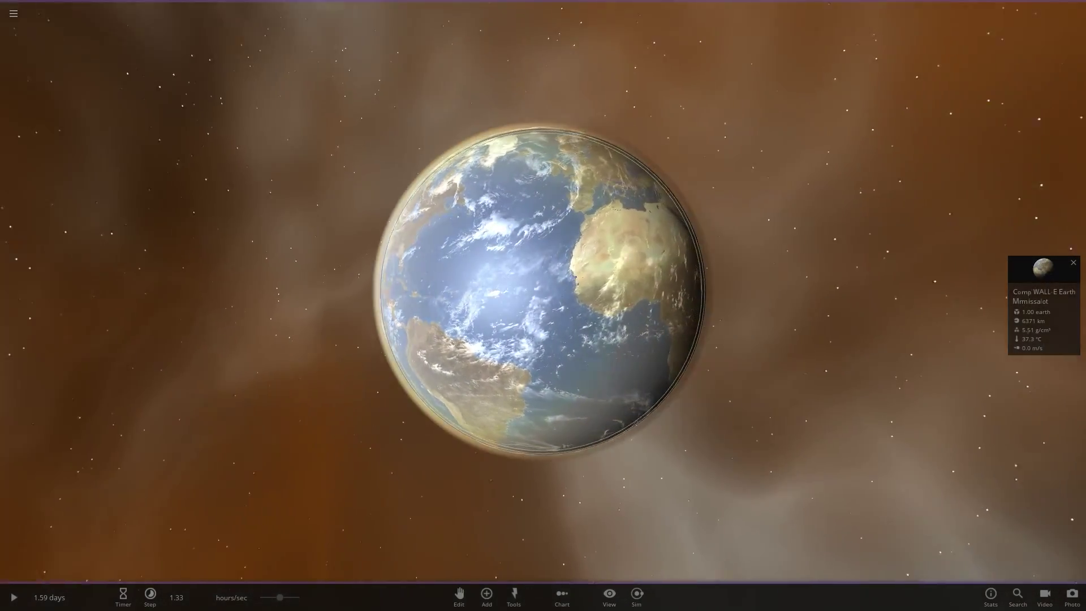
{"action": "scroll", "coordinate": [543, 291], "scroll_direction": "up", "scroll_amount": 1}
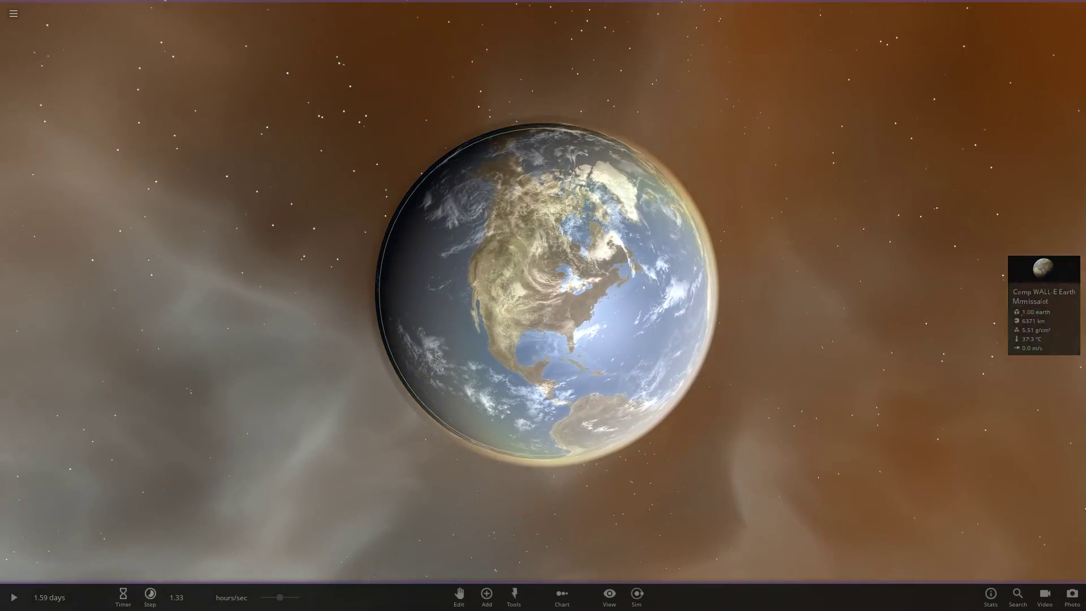
Hide the atmosphere and clouds of the WALL-E Earth in its climate settings and examine its bare surface
{"action": "left_click", "coordinate": [1044, 306]}
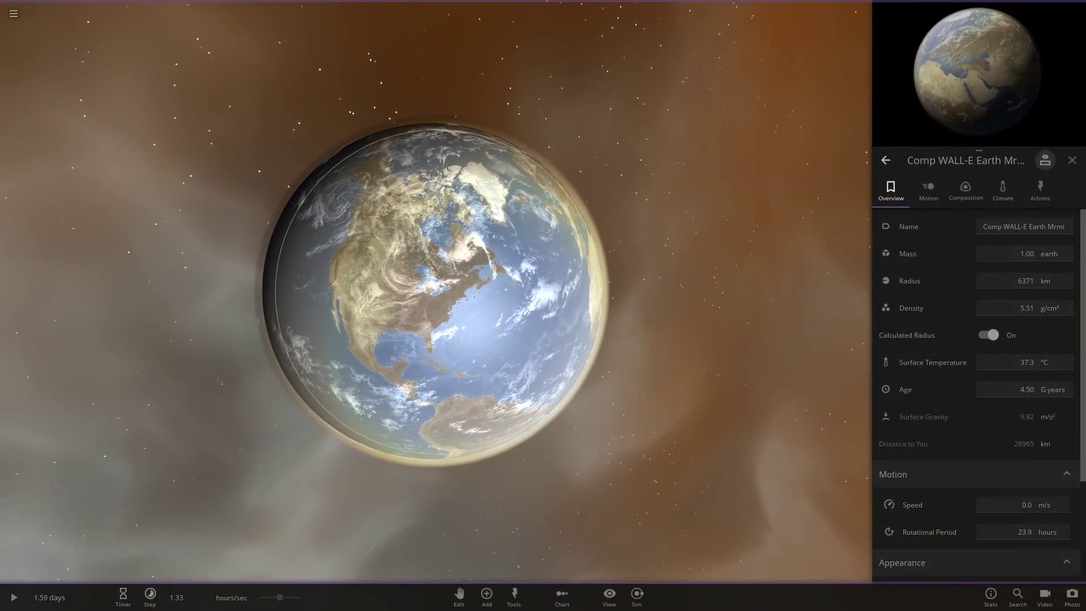
{"action": "left_click", "coordinate": [1002, 191]}
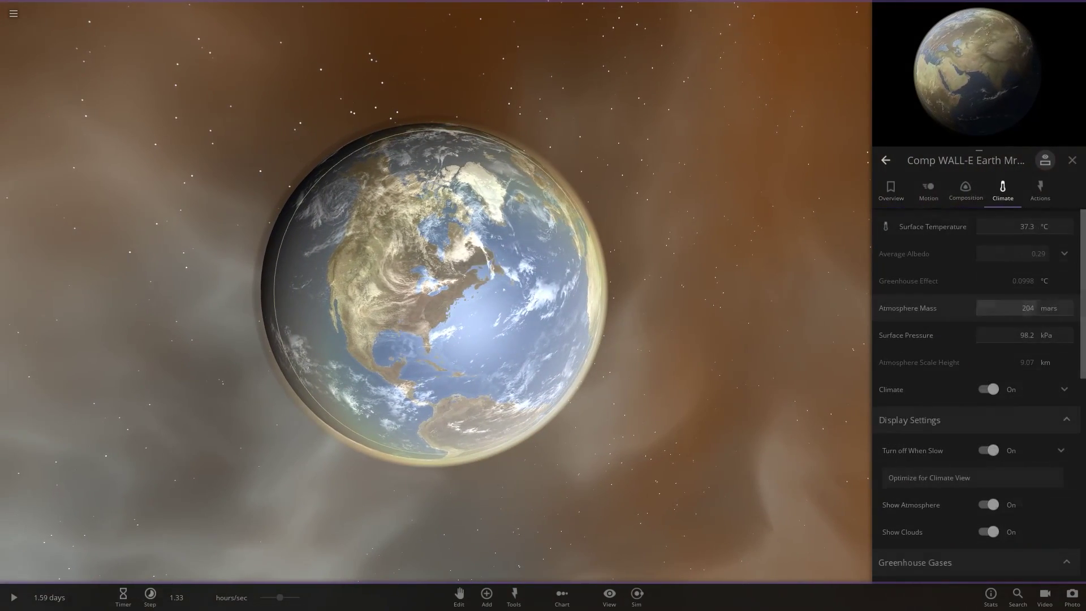
{"action": "scroll", "coordinate": [1024, 308], "scroll_direction": "down", "scroll_amount": 2}
{"action": "left_click", "coordinate": [987, 389]}
{"action": "left_click", "coordinate": [987, 416]}
{"action": "left_click_drag", "start_coordinate": [510, 291], "coordinate": [537, 292]}
{"action": "scroll", "coordinate": [430, 292], "scroll_direction": "up", "scroll_amount": 3}
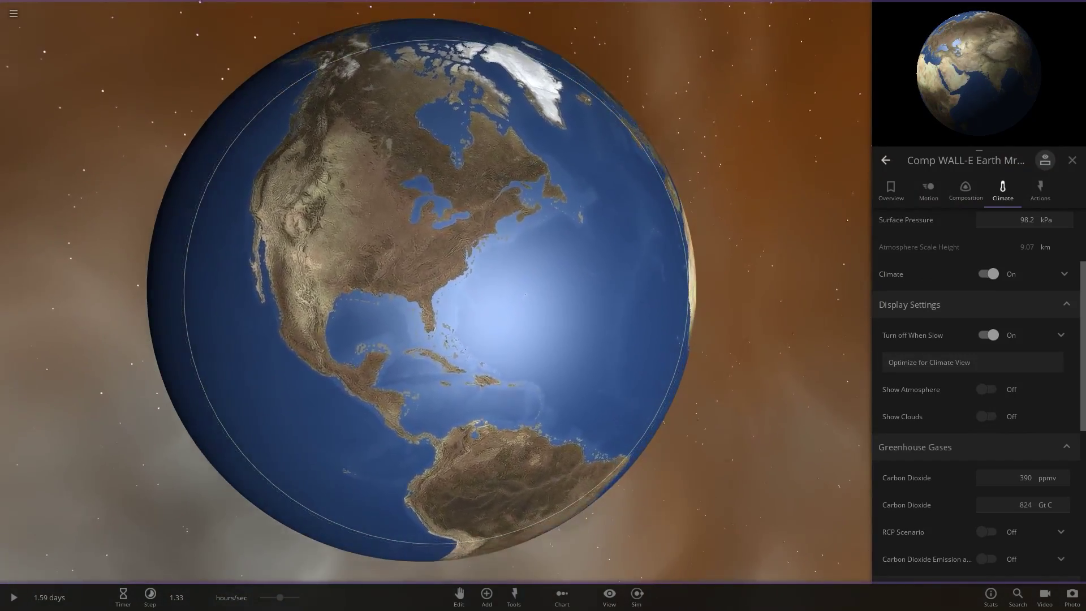
Show the WALL-E Earth's atmosphere and clouds again and return to its overview properties
{"action": "left_click", "coordinate": [987, 389]}
{"action": "left_click", "coordinate": [987, 417]}
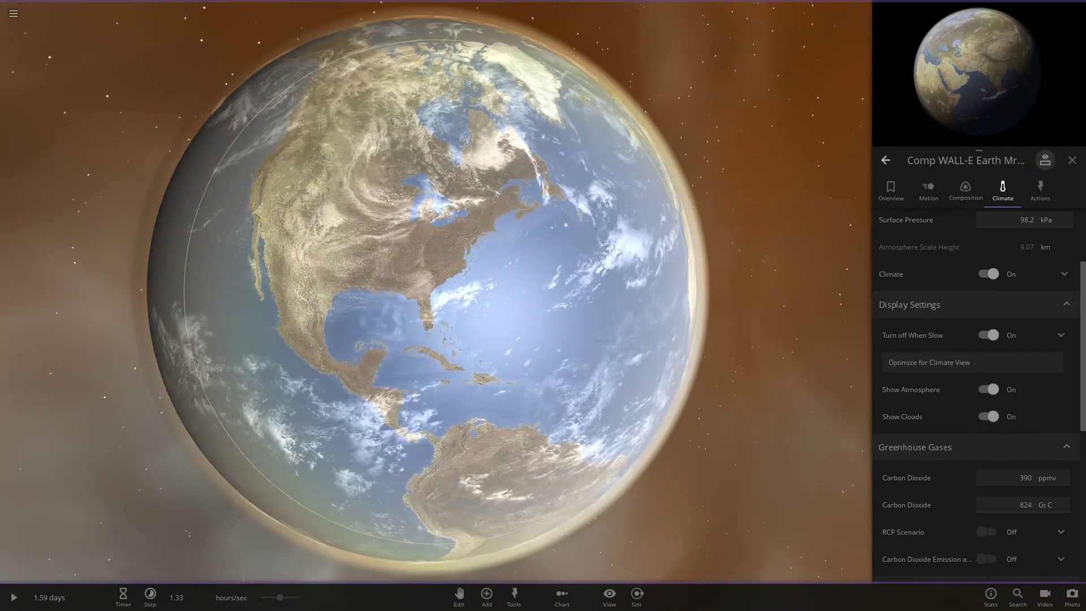
{"action": "left_click_drag", "start_coordinate": [679, 306], "coordinate": [481, 305]}
{"action": "left_click", "coordinate": [890, 191]}
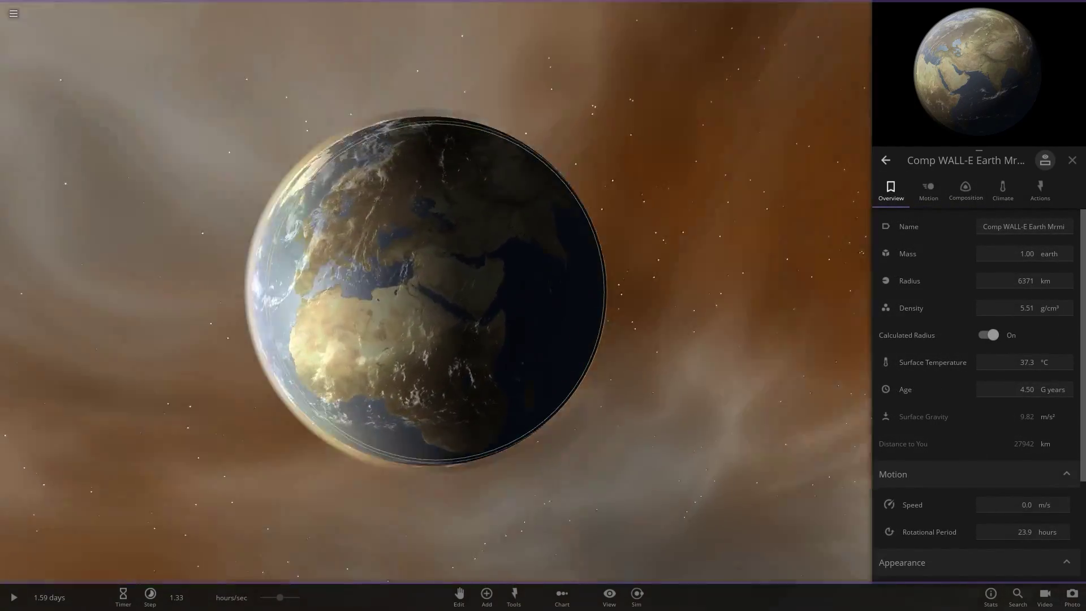
{"action": "left_click_drag", "start_coordinate": [340, 294], "coordinate": [622, 294]}
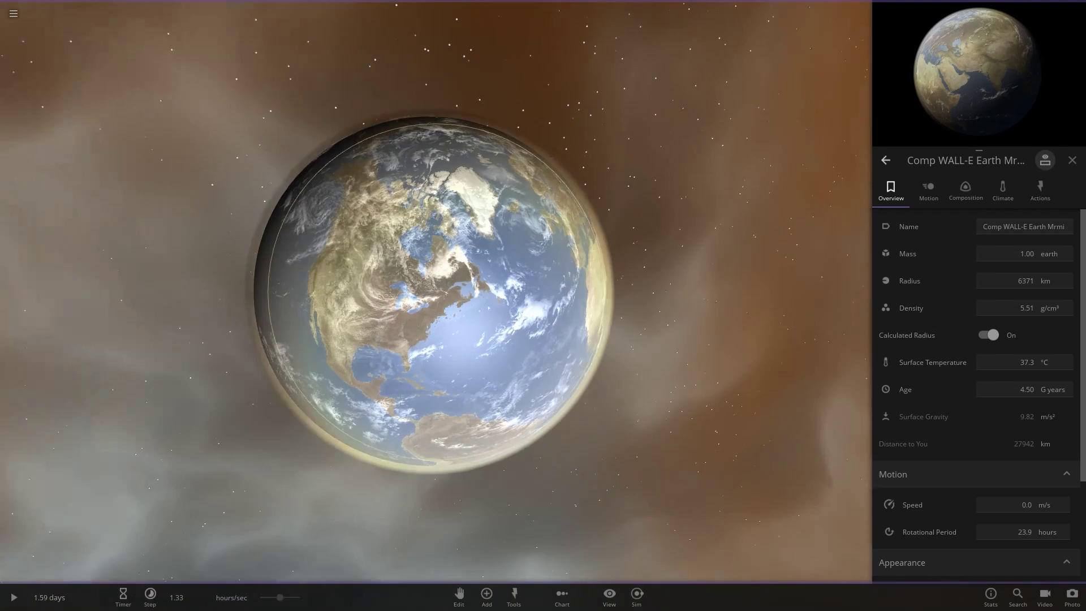
Add the user object Comp MPG Earth Hit By Large Asteroids in orbit around the WALL-E Earth
{"action": "key", "text": "Escape"}
{"action": "scroll", "coordinate": [543, 292], "scroll_direction": "down", "scroll_amount": 3}
{"action": "left_click", "coordinate": [487, 594]}
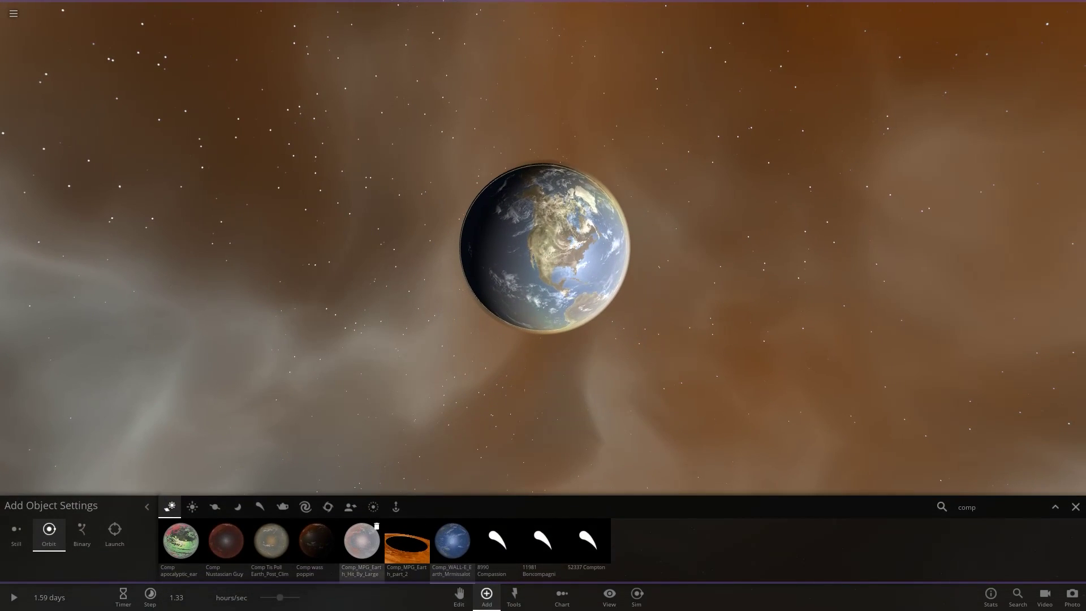
{"action": "left_click", "coordinate": [362, 541]}
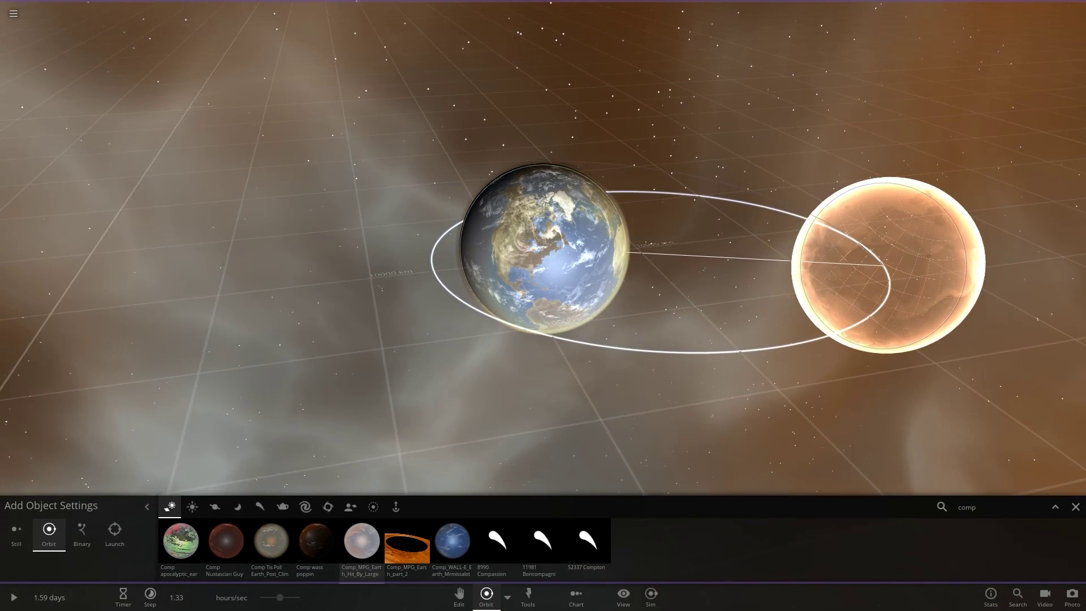
{"action": "left_click", "coordinate": [890, 266]}
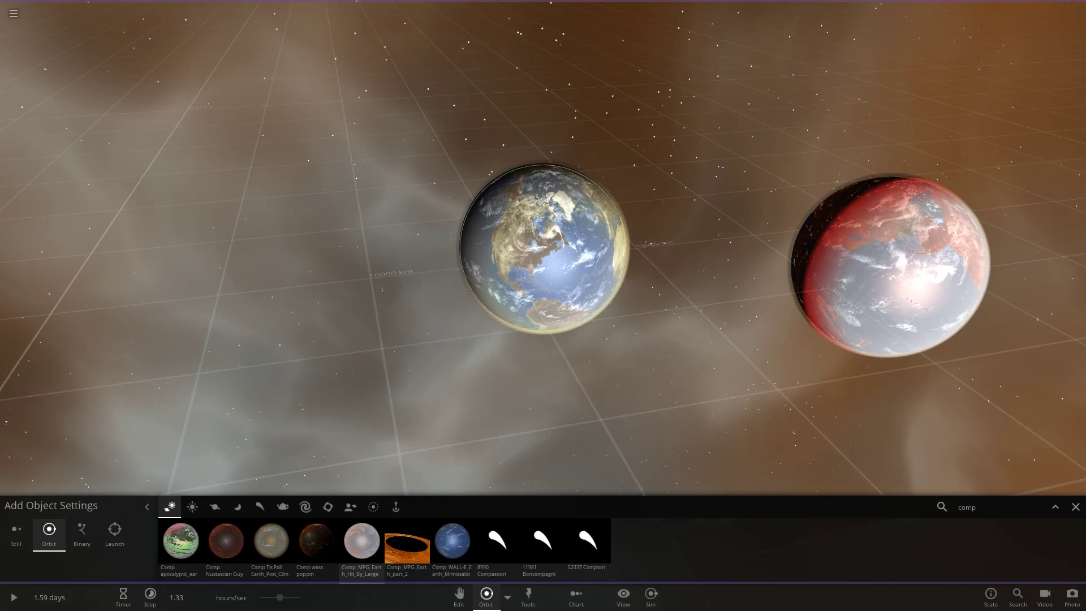
Add the orange ring object Comp_MPG_Earth_part_2 as a still object beside the two planets
{"action": "left_click", "coordinate": [407, 543]}
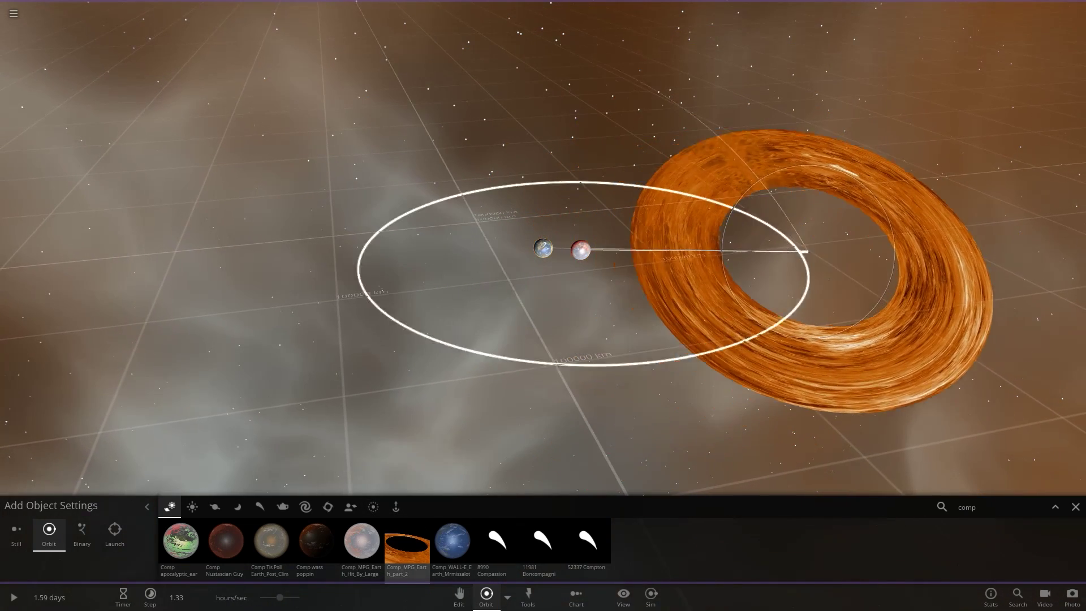
{"action": "left_click", "coordinate": [16, 532]}
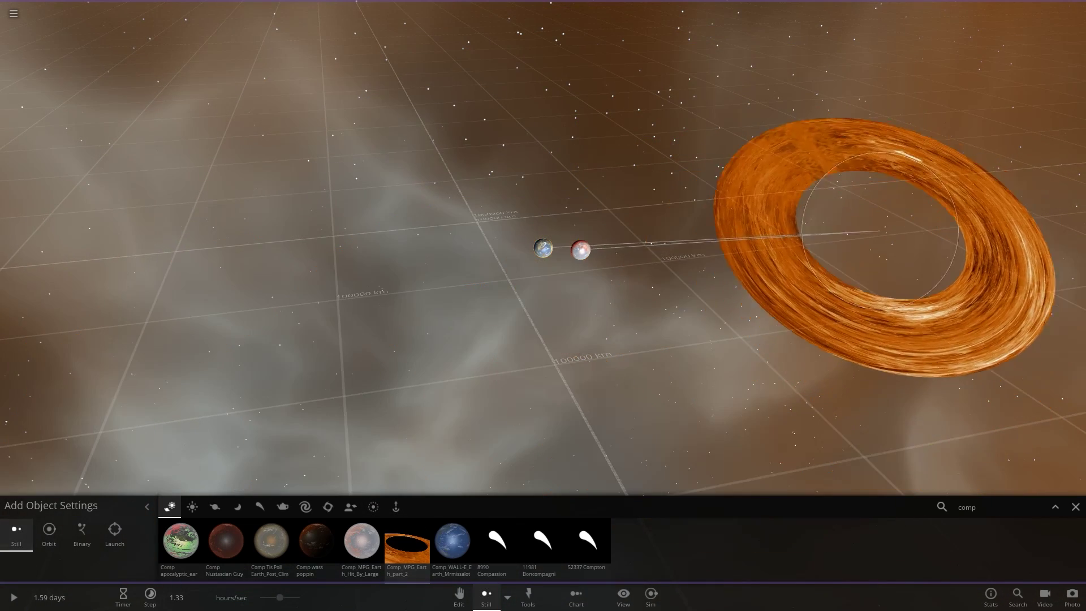
{"action": "left_click", "coordinate": [825, 249]}
{"action": "left_click", "coordinate": [1075, 506]}
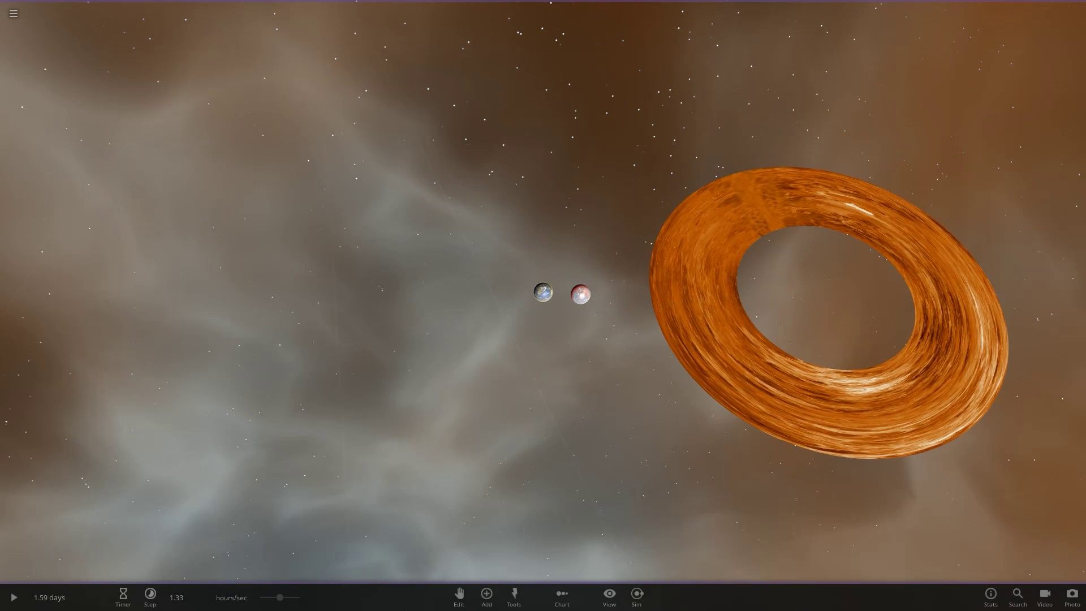
Move the red asteroid-hit Earth into the centre of the orange ring
{"action": "left_click", "coordinate": [458, 597]}
{"action": "key", "text": "Escape"}
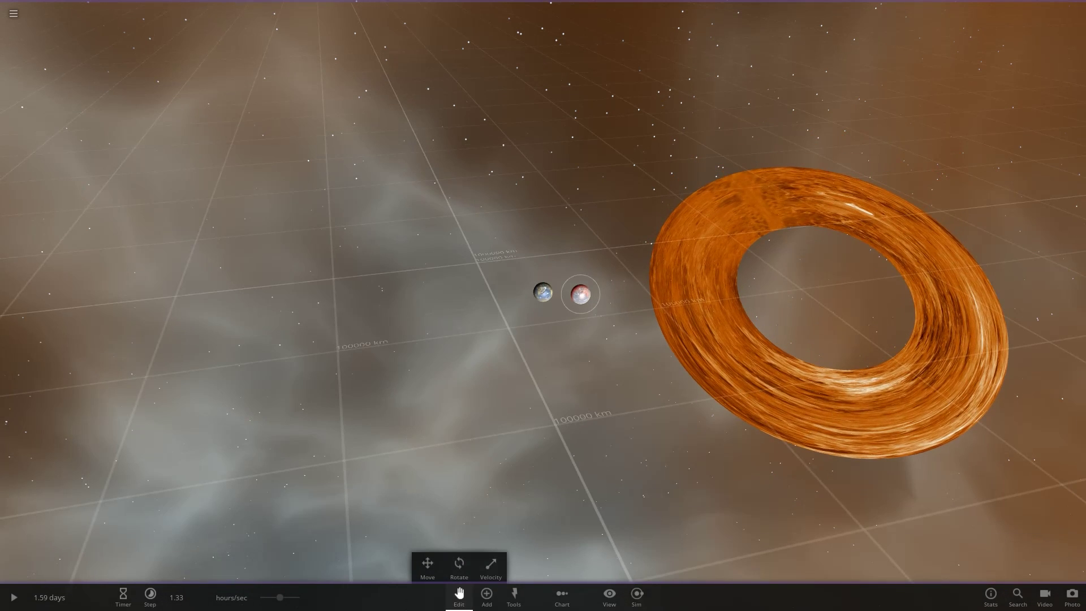
{"action": "left_click_drag", "start_coordinate": [581, 294], "coordinate": [817, 292]}
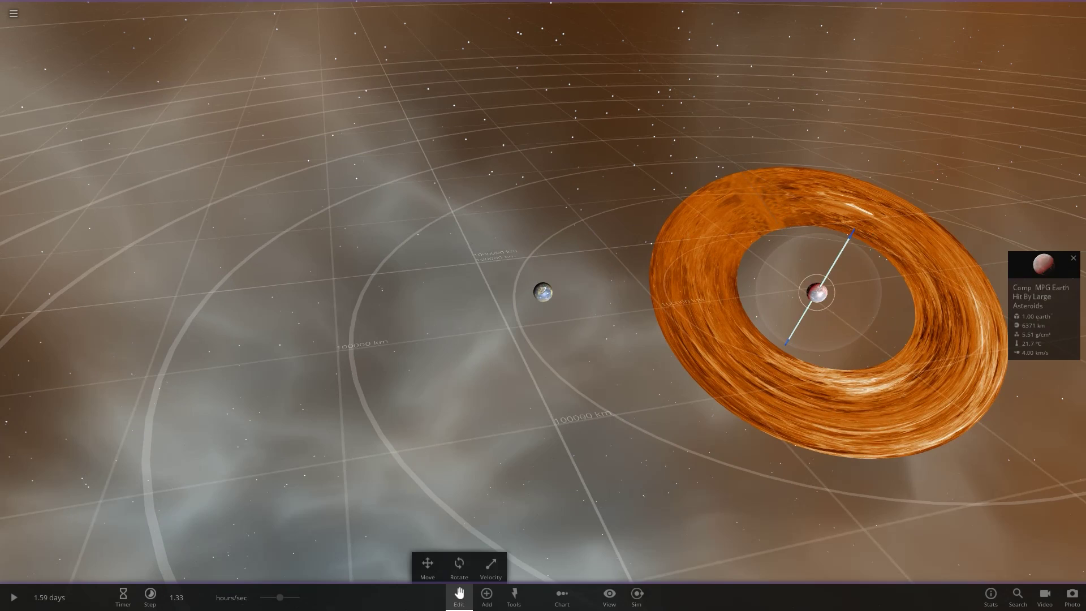
{"action": "key", "text": "Escape"}
Shrink the orange ring's radius to 9240 km and centre the red Earth within it
{"action": "double_click", "coordinate": [905, 328]}
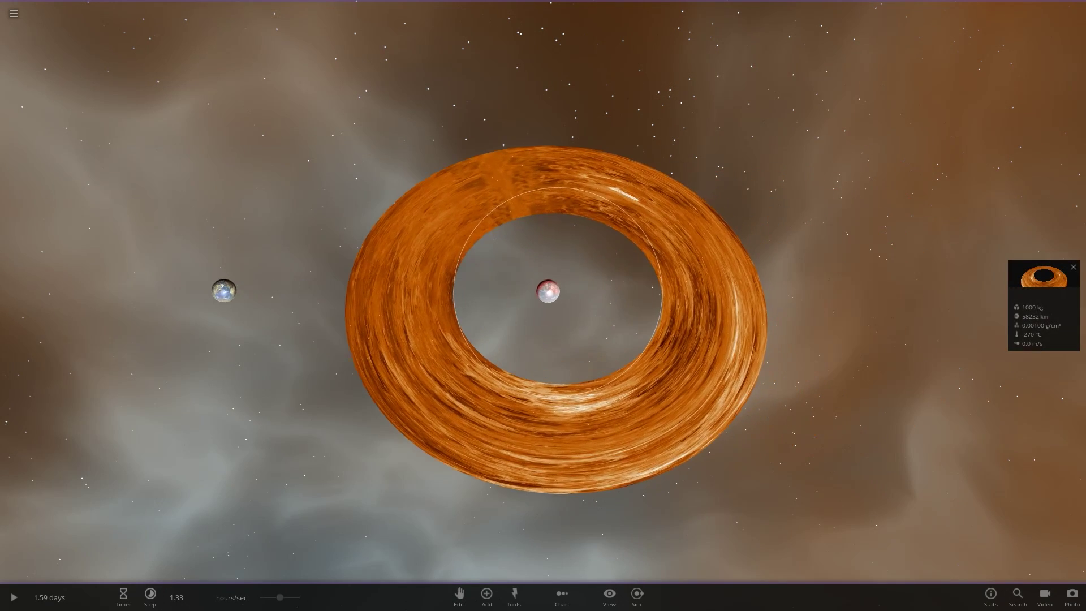
{"action": "left_click", "coordinate": [1044, 305]}
{"action": "left_click", "coordinate": [1014, 281]}
{"action": "left_click", "coordinate": [943, 308]}
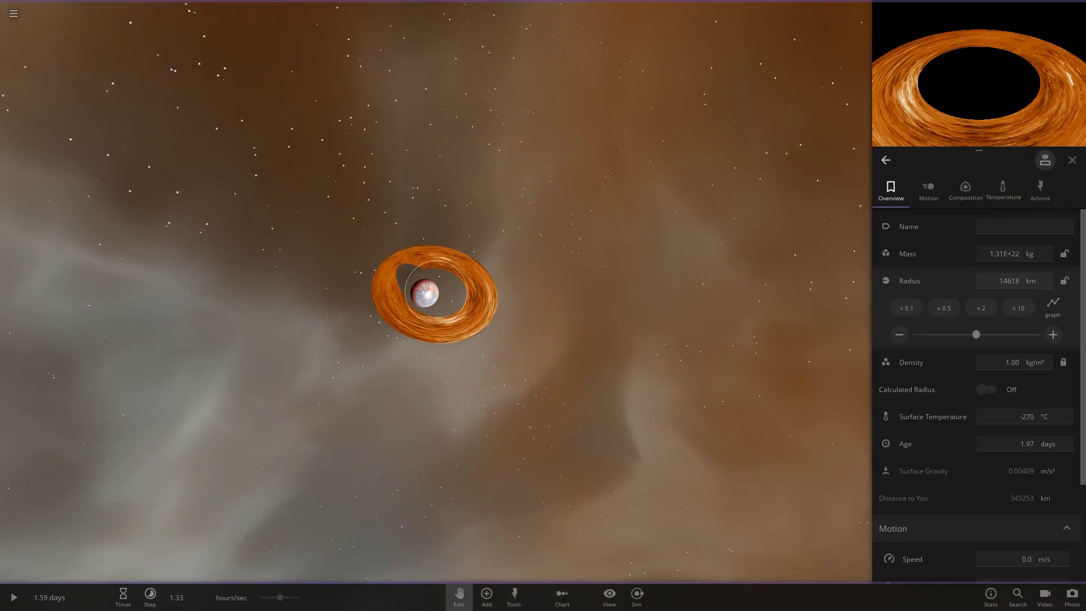
{"action": "left_click", "coordinate": [458, 593]}
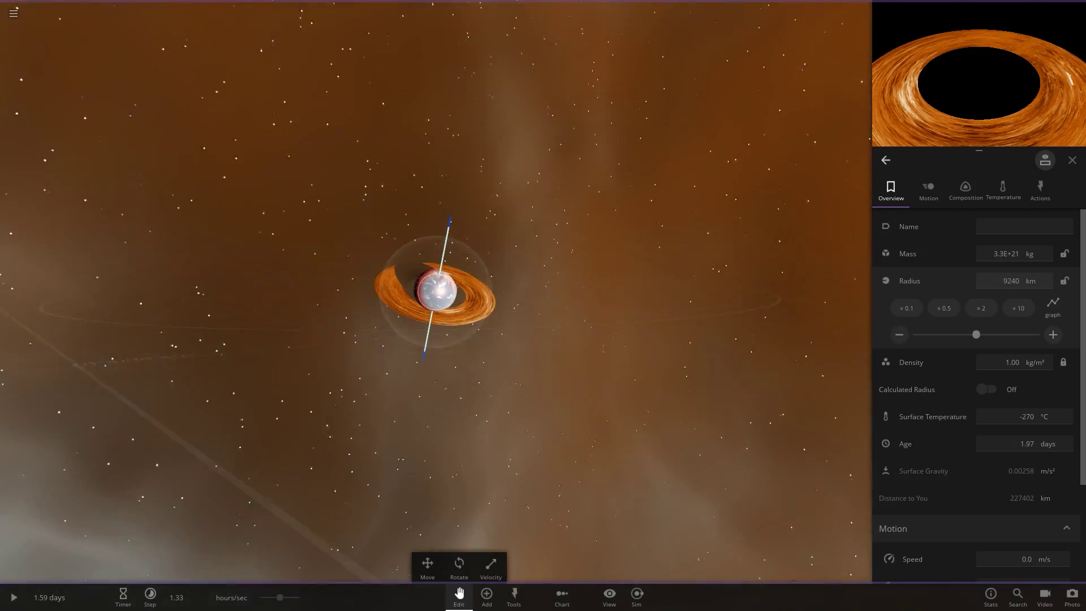
{"action": "key", "text": "Escape"}
{"action": "scroll", "coordinate": [543, 289], "scroll_direction": "up", "scroll_amount": 5}
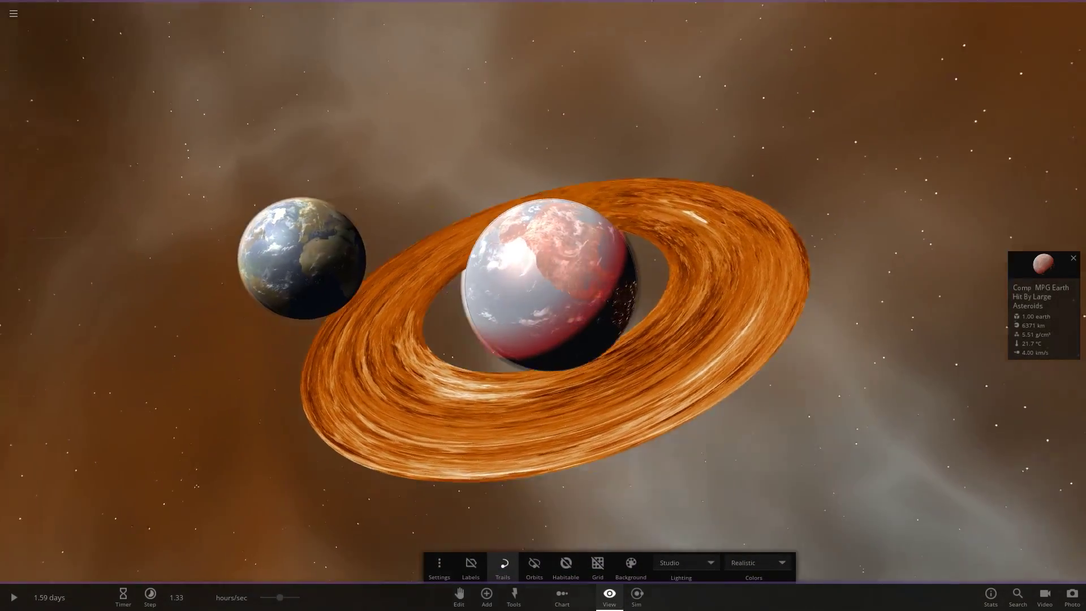
Examine the ringed red Earth up close and browse the catalogue of user objects
{"action": "scroll", "coordinate": [543, 291], "scroll_direction": "up", "scroll_amount": 3}
{"action": "left_click_drag", "start_coordinate": [543, 292], "coordinate": [384, 291]}
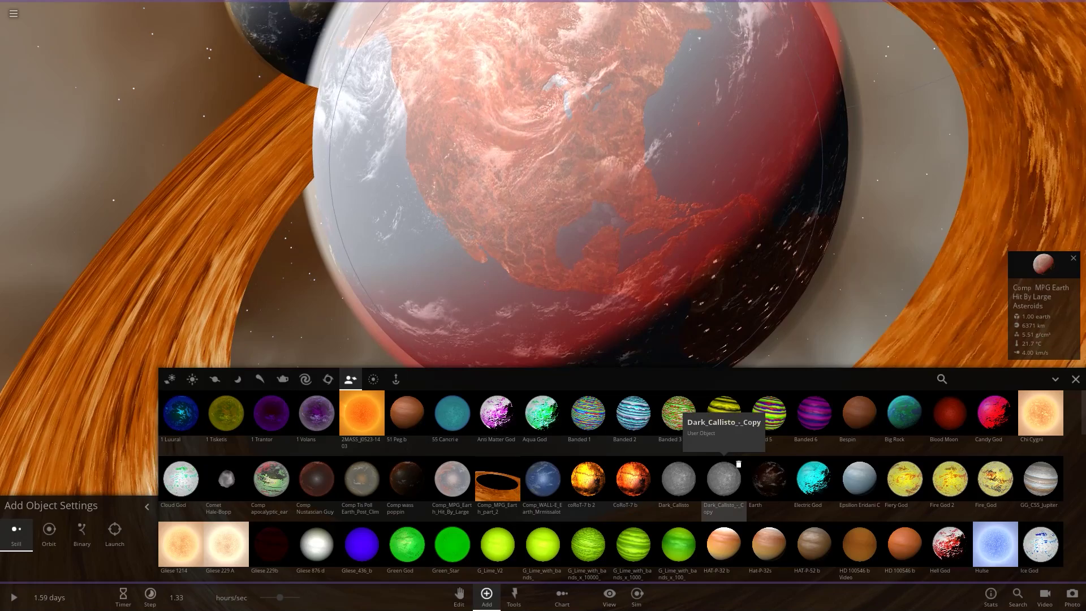
{"action": "scroll", "coordinate": [724, 479], "scroll_direction": "down", "scroll_amount": 15}
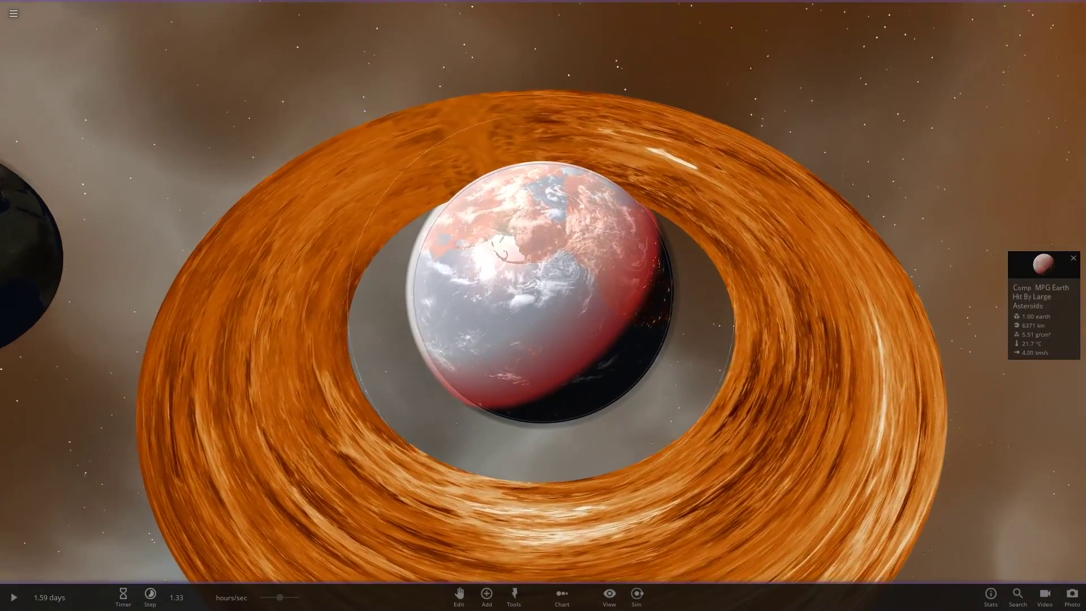
{"action": "key", "text": "m"}
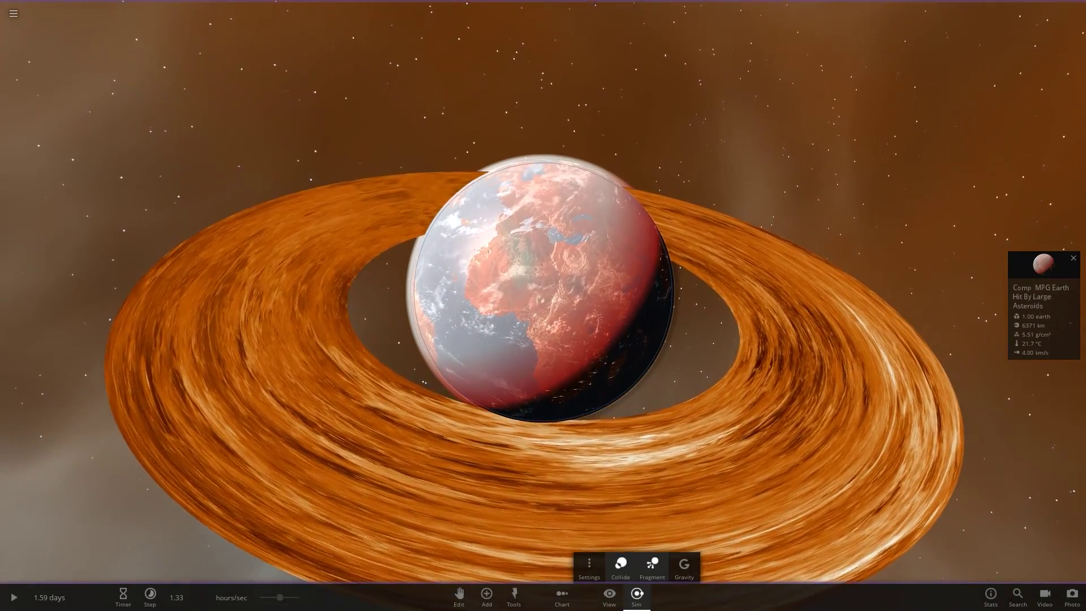
Open the red Earth's temperature properties and hide its atmosphere
{"action": "scroll", "coordinate": [543, 292], "scroll_direction": "up", "scroll_amount": 5}
{"action": "scroll", "coordinate": [543, 292], "scroll_direction": "down", "scroll_amount": 4}
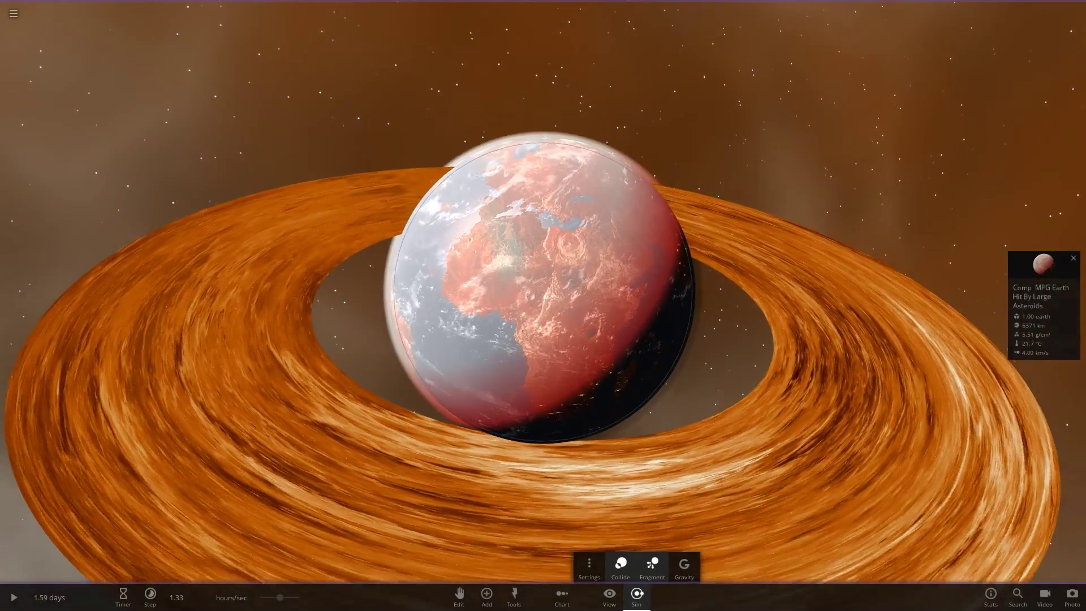
{"action": "left_click", "coordinate": [1043, 294]}
{"action": "left_click", "coordinate": [1003, 191]}
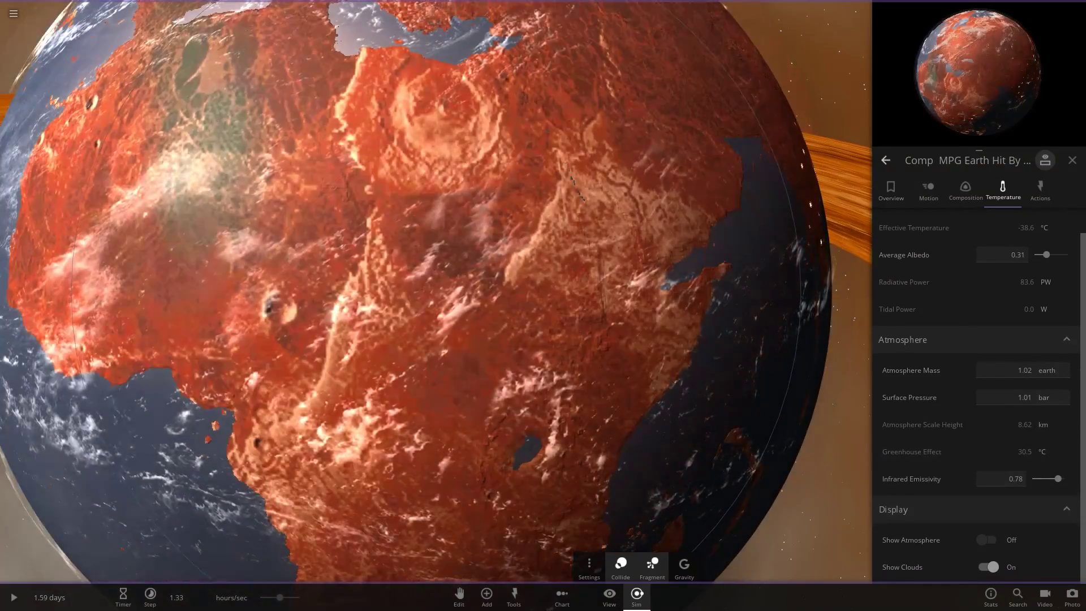
Compare the red Earth with and without its atmosphere, hide its clouds as well, and inspect the bare surface
{"action": "scroll", "coordinate": [436, 292], "scroll_direction": "down", "scroll_amount": 5}
{"action": "left_click", "coordinate": [987, 540]}
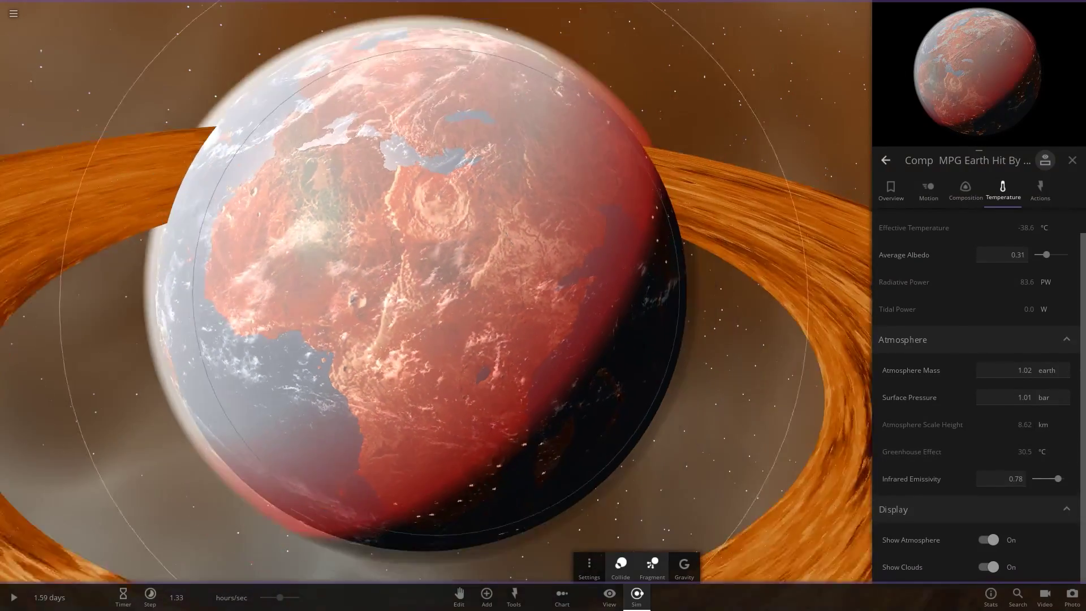
{"action": "left_click", "coordinate": [987, 540]}
{"action": "left_click", "coordinate": [988, 567]}
{"action": "left_click_drag", "start_coordinate": [435, 292], "coordinate": [453, 317]}
{"action": "scroll", "coordinate": [435, 292], "scroll_direction": "up", "scroll_amount": 4}
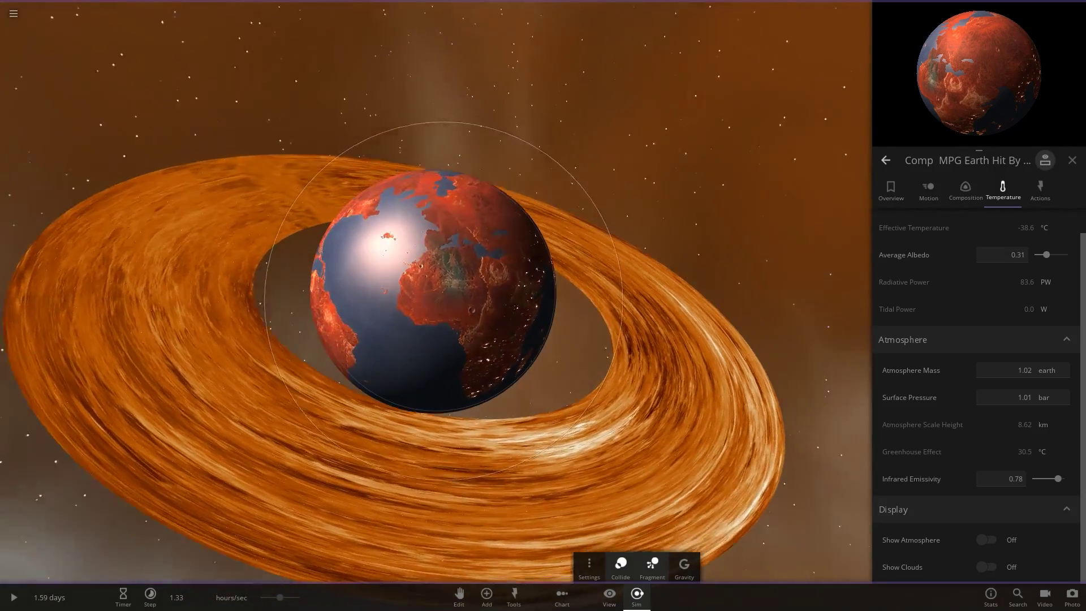
Show the red Earth's atmosphere and clouds again and close its properties
{"action": "left_click", "coordinate": [987, 540]}
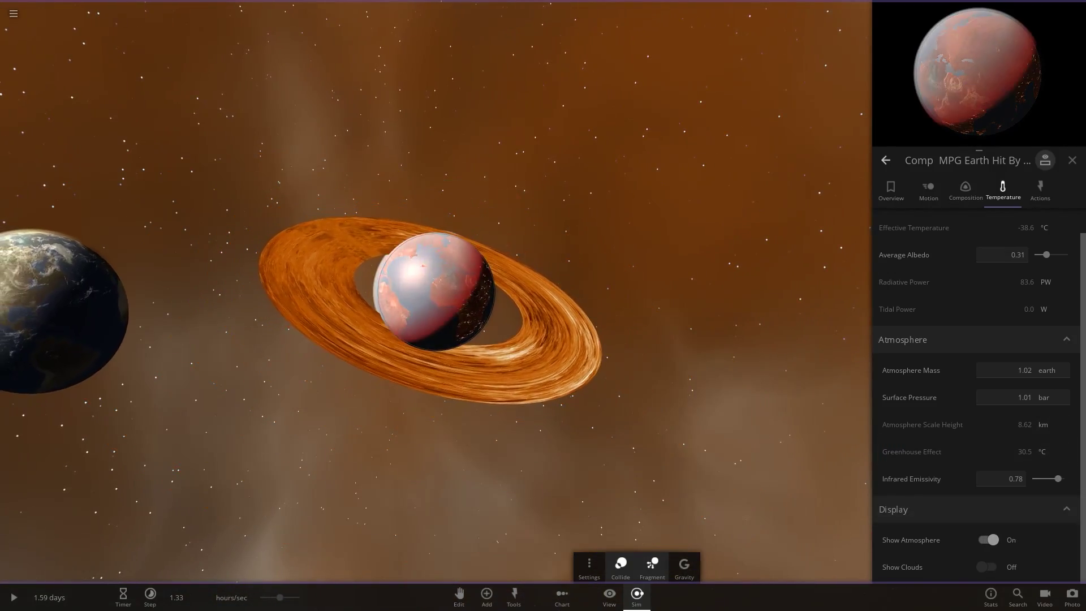
{"action": "left_click", "coordinate": [987, 567]}
{"action": "key", "text": "Escape"}
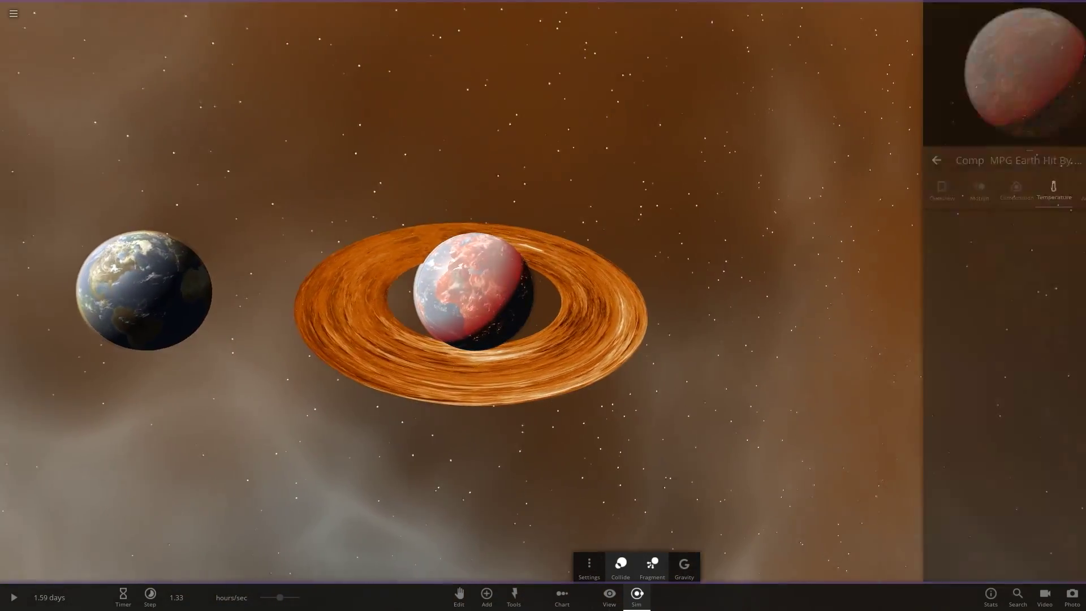
{"action": "scroll", "coordinate": [543, 291], "scroll_direction": "down", "scroll_amount": 3}
{"action": "scroll", "coordinate": [543, 291], "scroll_direction": "up", "scroll_amount": 2}
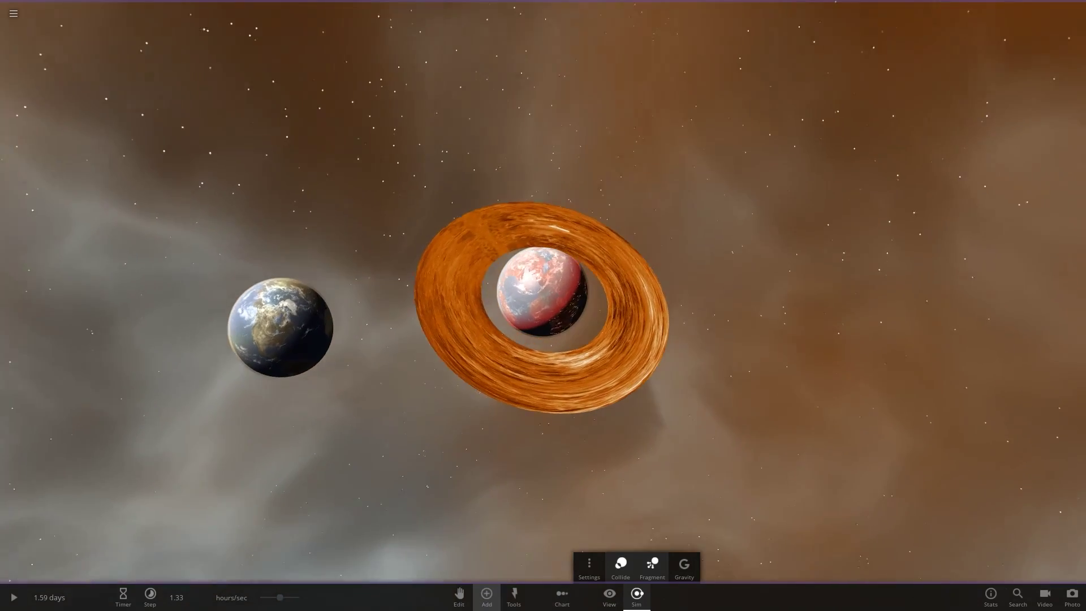
Search the user objects for "comp" and place the "Comp wass poppin" planet as a still object beside the normal-looking Earth
{"action": "left_click", "coordinate": [487, 596]}
{"action": "scroll", "coordinate": [498, 491], "scroll_direction": "down", "scroll_amount": 3}
{"action": "scroll", "coordinate": [498, 491], "scroll_direction": "up", "scroll_amount": 2}
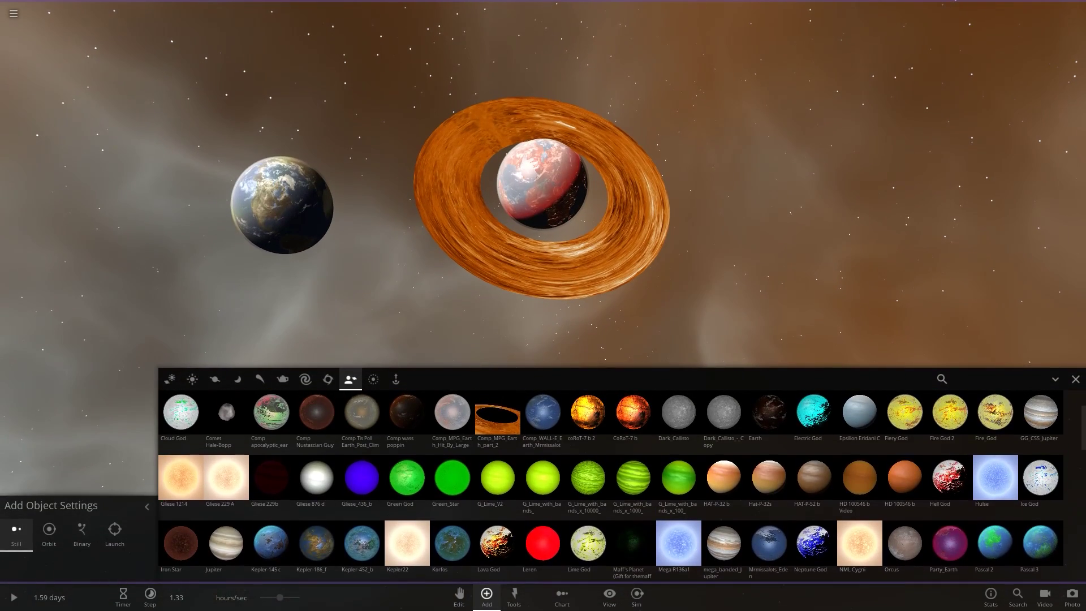
{"action": "left_click", "coordinate": [942, 379]}
{"action": "type", "text": "comp"}
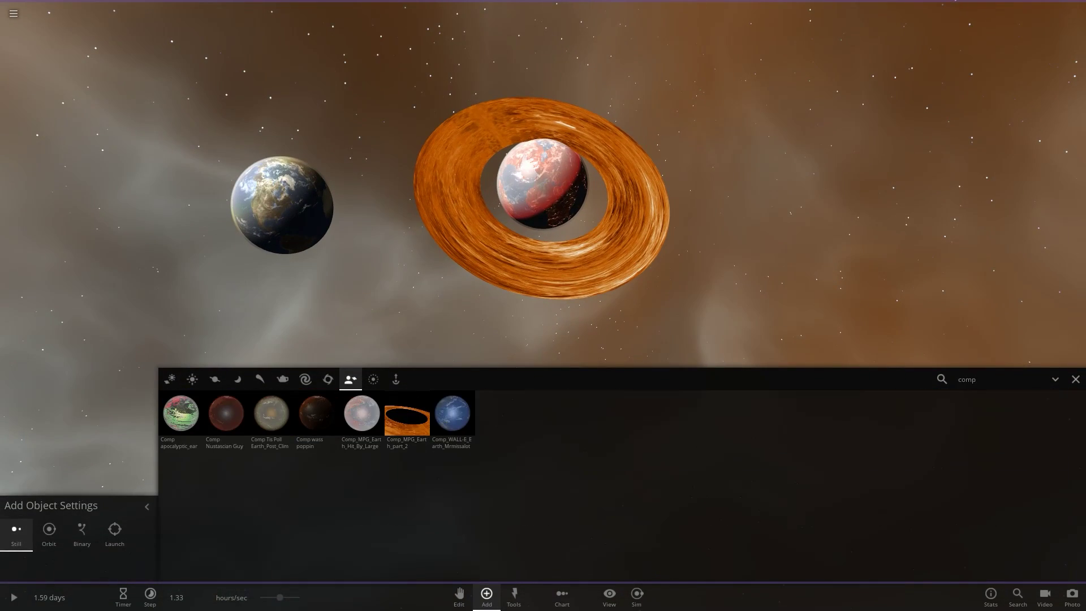
{"action": "left_click", "coordinate": [316, 415]}
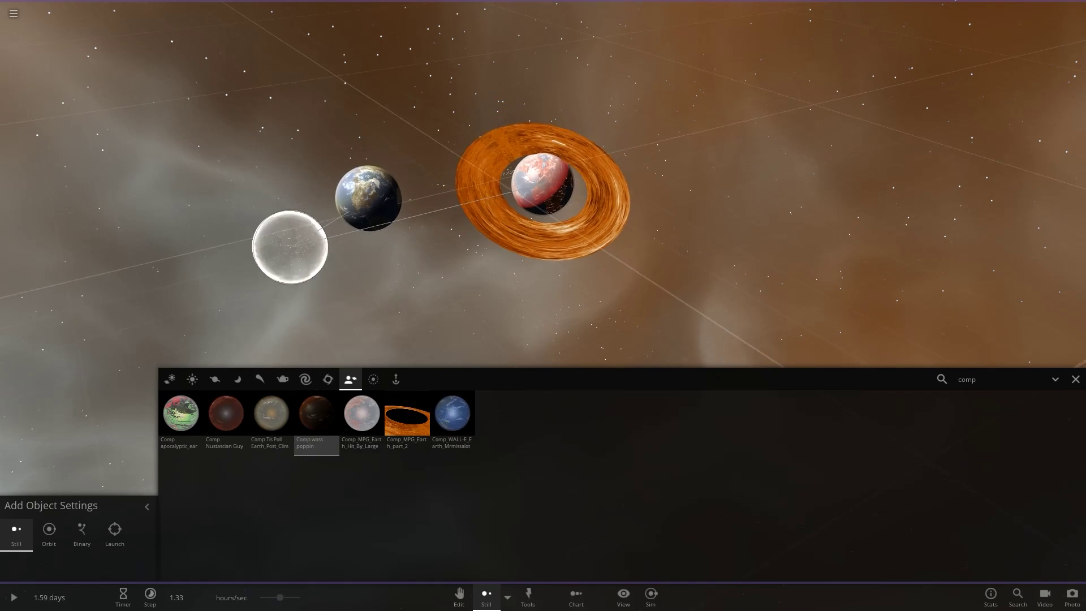
{"action": "left_click", "coordinate": [260, 200]}
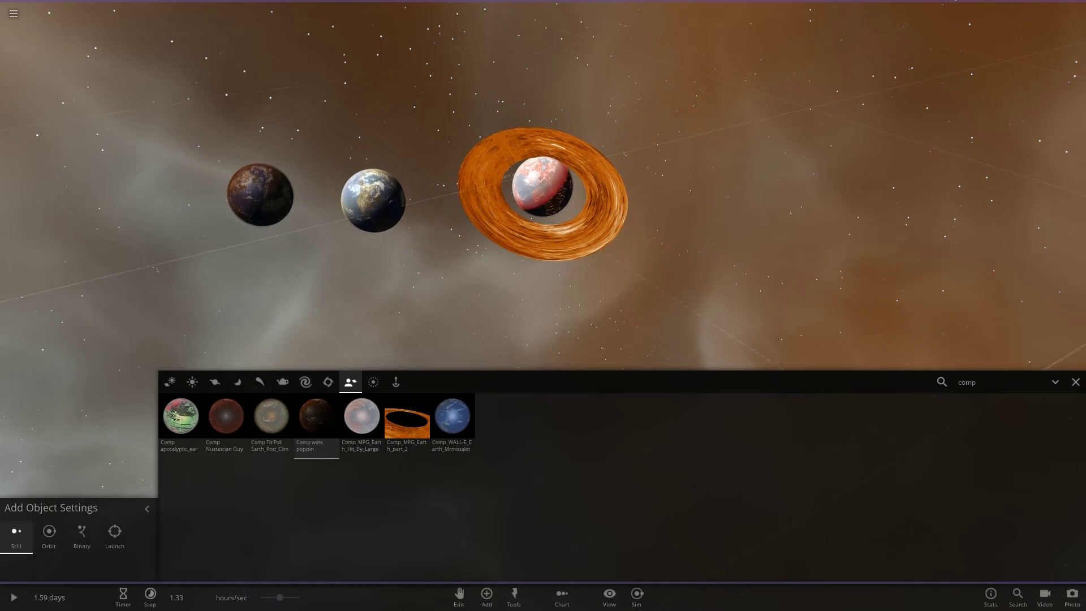
{"action": "left_click", "coordinate": [1076, 379]}
Focus on the depressed Earth and examine its continents and clouds from several sides
{"action": "double_click", "coordinate": [260, 302]}
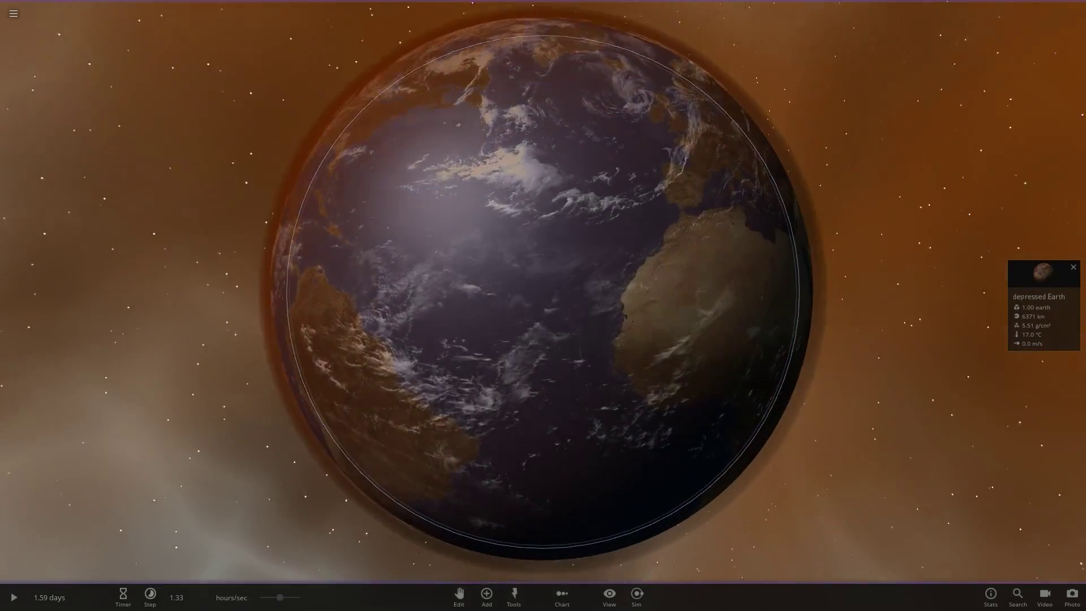
{"action": "scroll", "coordinate": [543, 292], "scroll_direction": "down", "scroll_amount": 3}
{"action": "left_click_drag", "start_coordinate": [543, 292], "coordinate": [396, 252]}
{"action": "scroll", "coordinate": [543, 291], "scroll_direction": "up", "scroll_amount": 3}
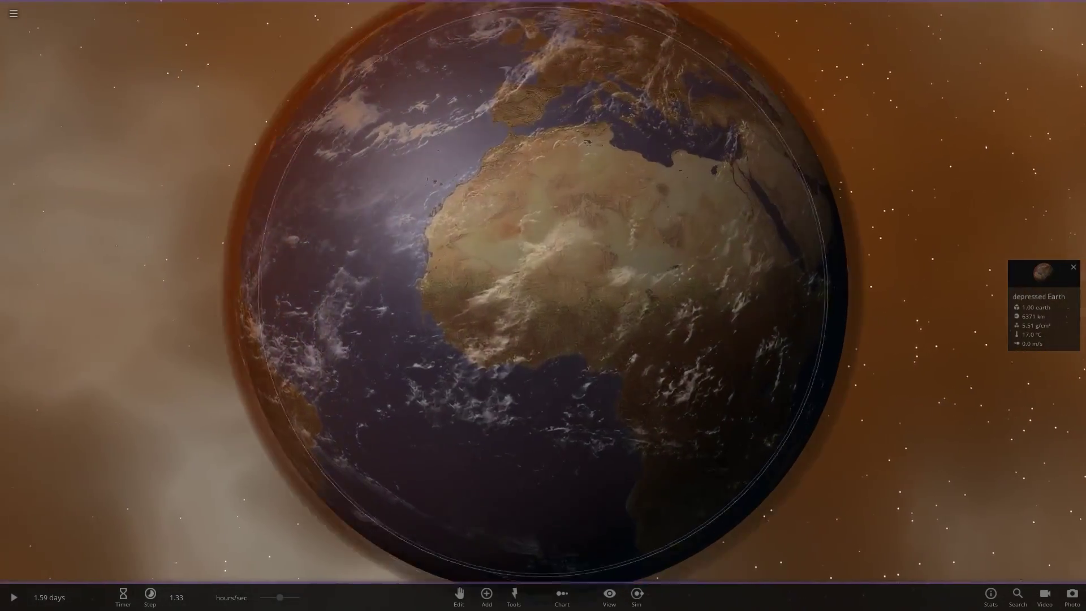
{"action": "scroll", "coordinate": [543, 292], "scroll_direction": "down", "scroll_amount": 4}
{"action": "left_click_drag", "start_coordinate": [543, 292], "coordinate": [299, 412]}
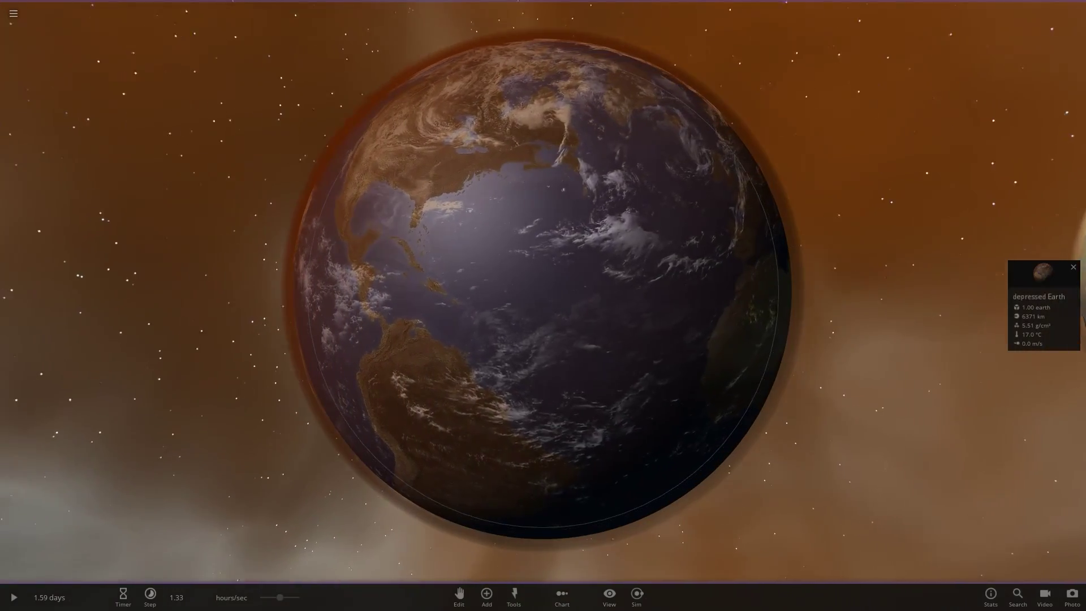
Open the depressed Earth's climate properties, optimize its display for climate view, and inspect the bare surface around Europe
{"action": "left_click", "coordinate": [1043, 306]}
{"action": "left_click", "coordinate": [1002, 191]}
{"action": "scroll", "coordinate": [976, 362], "scroll_direction": "down", "scroll_amount": 3}
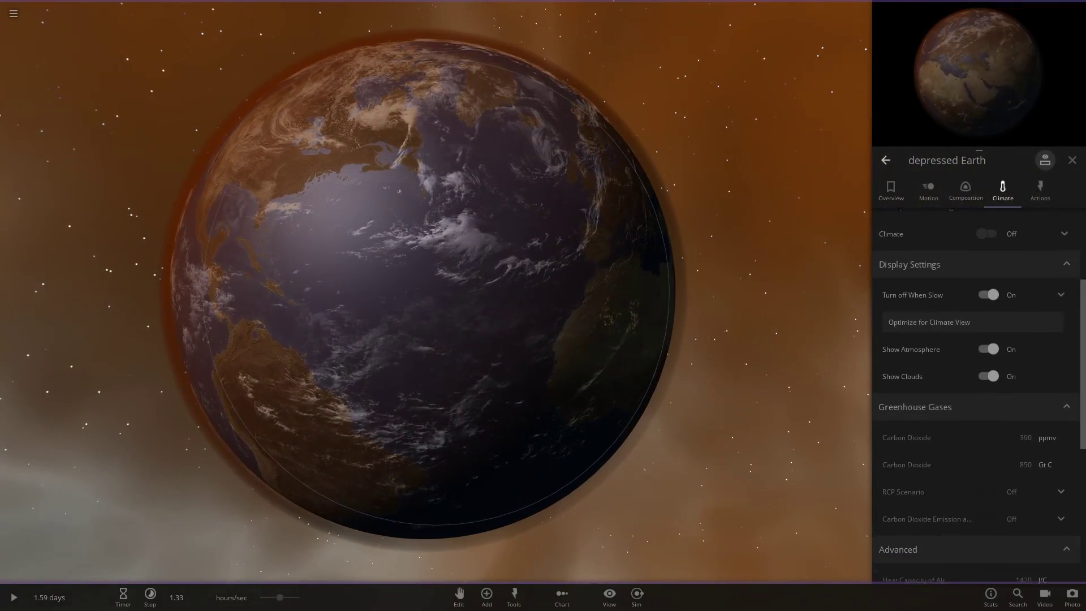
{"action": "left_click", "coordinate": [971, 318]}
{"action": "left_click_drag", "start_coordinate": [543, 292], "coordinate": [226, 385]}
{"action": "scroll", "coordinate": [423, 290], "scroll_direction": "up", "scroll_amount": 4}
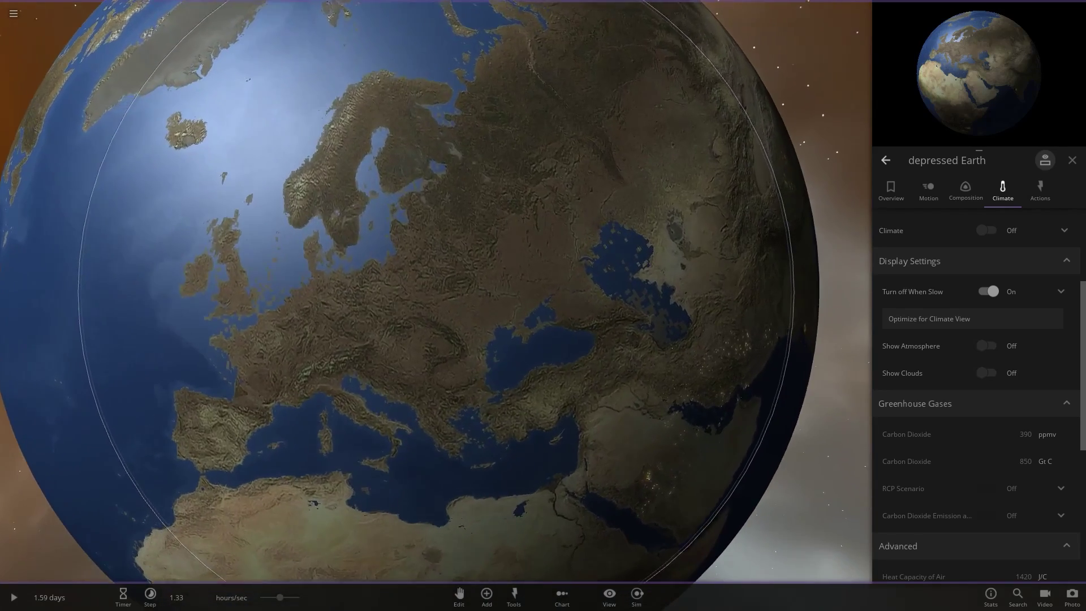
Compare the depressed Earth with and without its atmosphere, leaving both the atmosphere and clouds shown
{"action": "scroll", "coordinate": [436, 291], "scroll_direction": "down", "scroll_amount": 6}
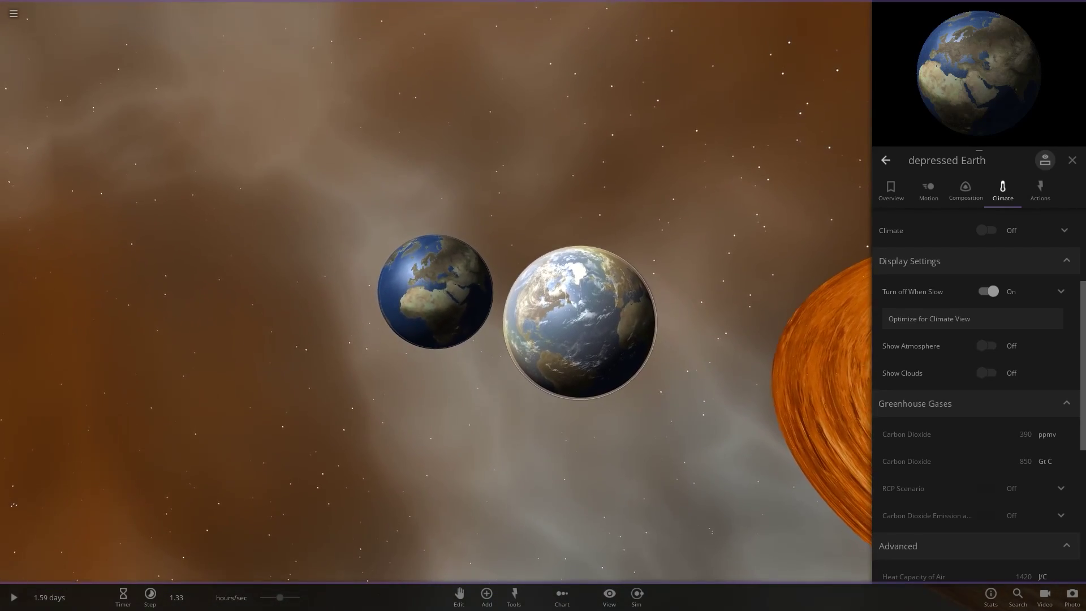
{"action": "scroll", "coordinate": [435, 292], "scroll_direction": "up", "scroll_amount": 3}
{"action": "left_click", "coordinate": [986, 346]}
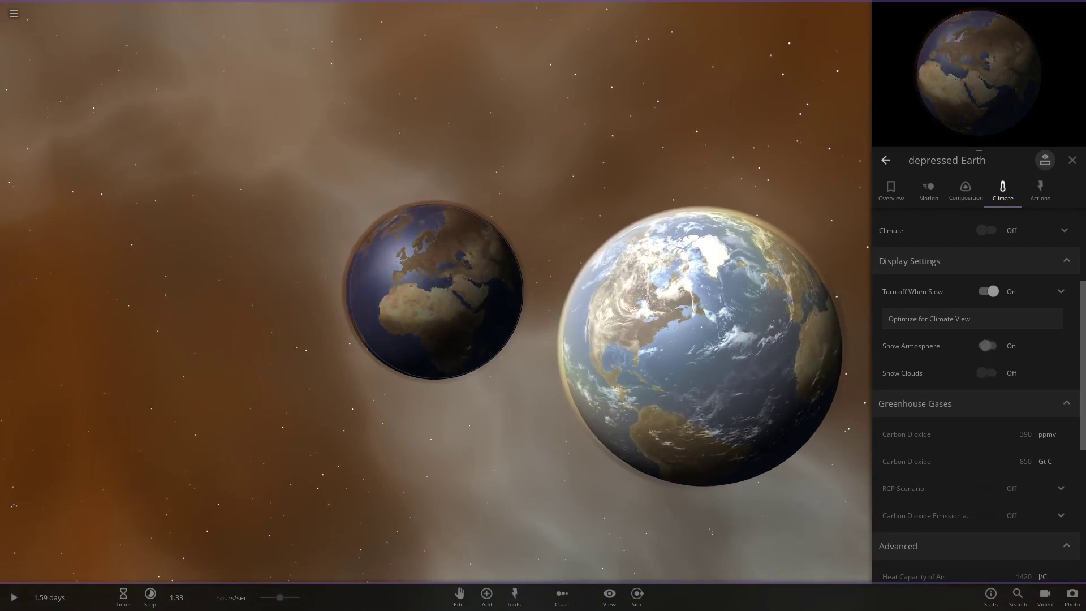
{"action": "left_click", "coordinate": [986, 346]}
{"action": "left_click", "coordinate": [987, 346]}
{"action": "left_click", "coordinate": [987, 373]}
Examine the depressed Earth's atmosphere and cloud layer up close from several angles and close its properties
{"action": "left_click_drag", "start_coordinate": [396, 283], "coordinate": [543, 280]}
{"action": "scroll", "coordinate": [435, 292], "scroll_direction": "up", "scroll_amount": 5}
{"action": "scroll", "coordinate": [436, 292], "scroll_direction": "down", "scroll_amount": 3}
{"action": "left_click_drag", "start_coordinate": [396, 237], "coordinate": [350, 283]}
{"action": "scroll", "coordinate": [436, 292], "scroll_direction": "up", "scroll_amount": 4}
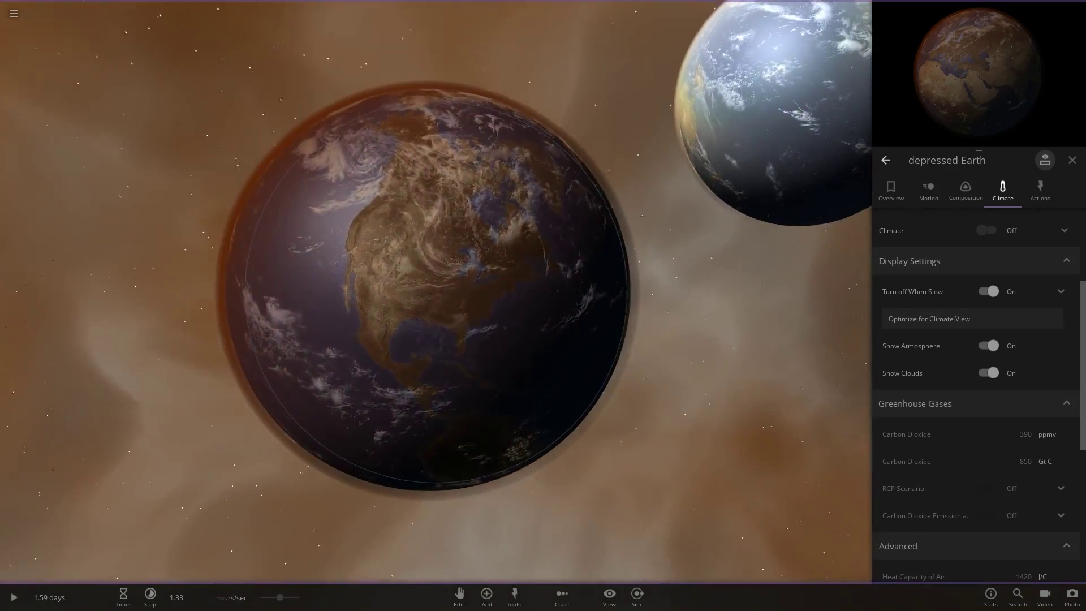
{"action": "scroll", "coordinate": [436, 292], "scroll_direction": "down", "scroll_amount": 3}
{"action": "right_click_drag", "start_coordinate": [396, 254], "coordinate": [543, 363]}
{"action": "scroll", "coordinate": [436, 291], "scroll_direction": "up", "scroll_amount": 6}
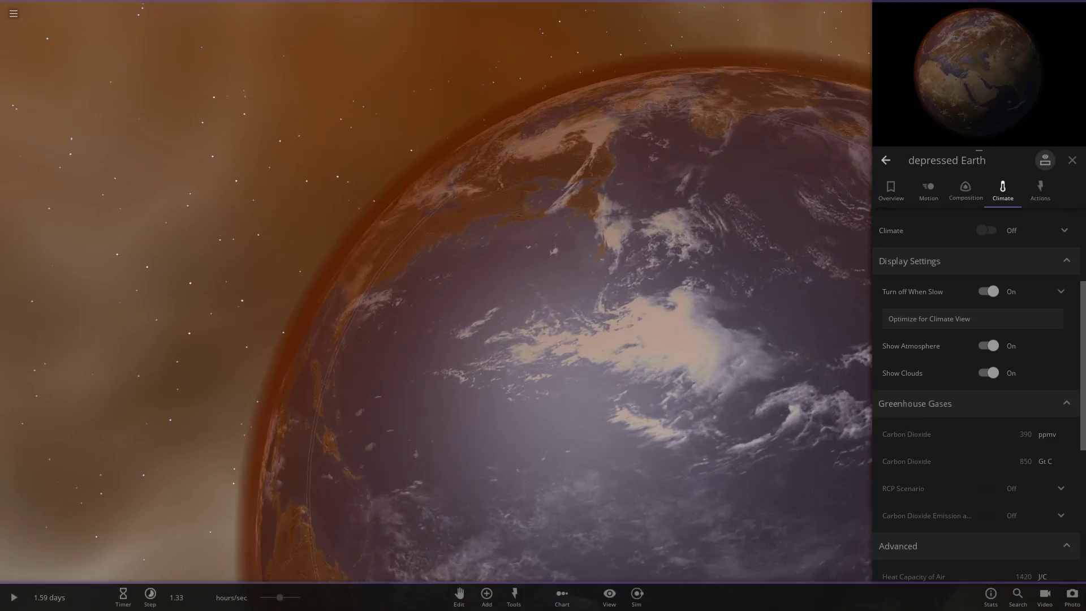
{"action": "key", "text": "Escape"}
{"action": "left_click_drag", "start_coordinate": [396, 283], "coordinate": [628, 317]}
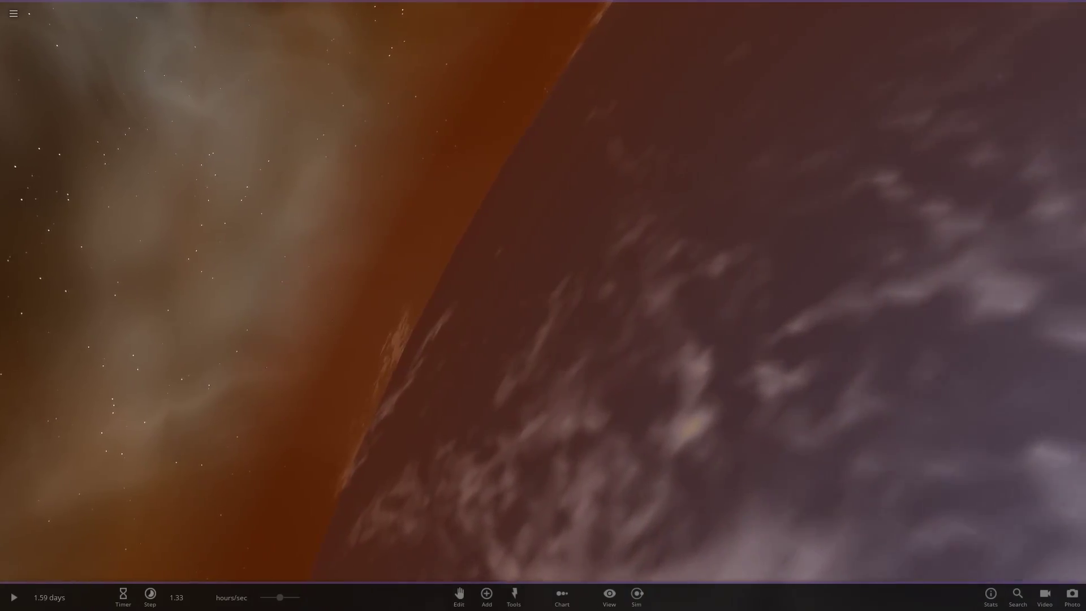
{"action": "scroll", "coordinate": [543, 305], "scroll_direction": "down", "scroll_amount": 10}
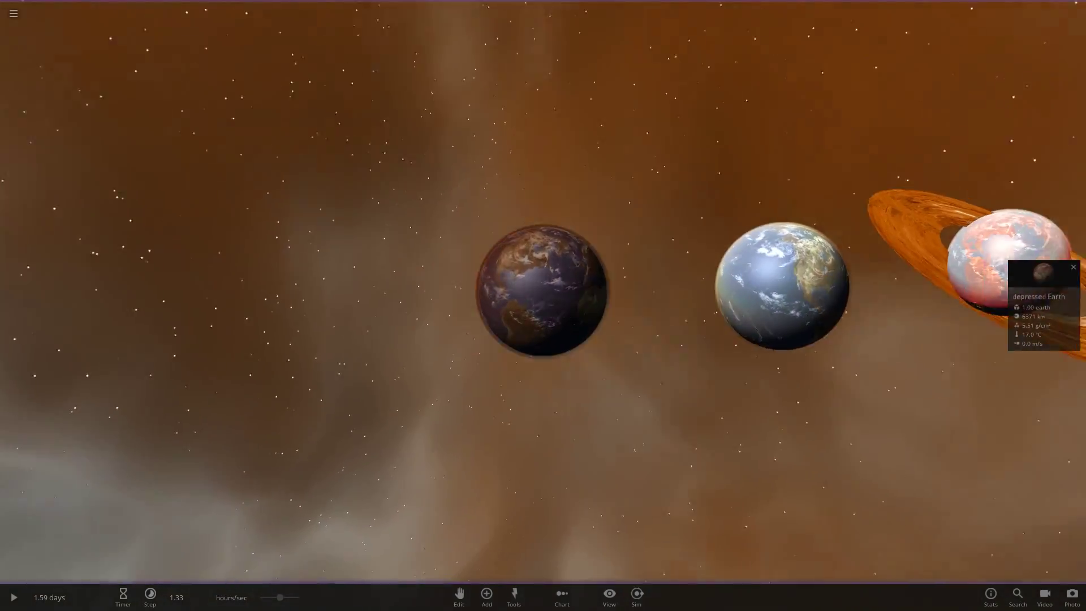
Place the "Earth_Post_Clim" competition planet as a still object on the free side of the depressed Earth
{"action": "key", "text": "a"}
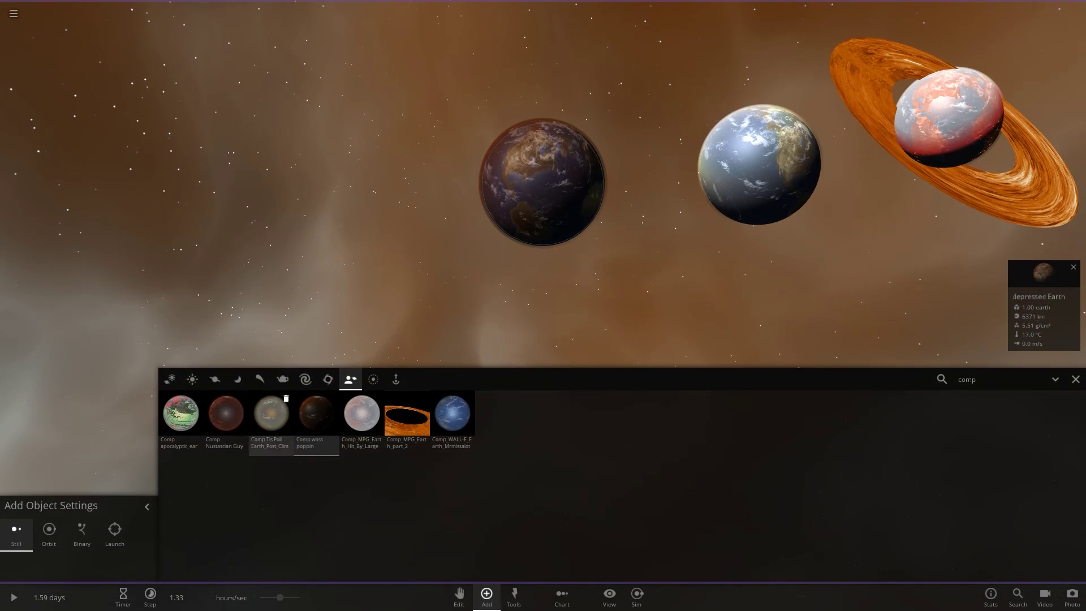
{"action": "left_click", "coordinate": [353, 189]}
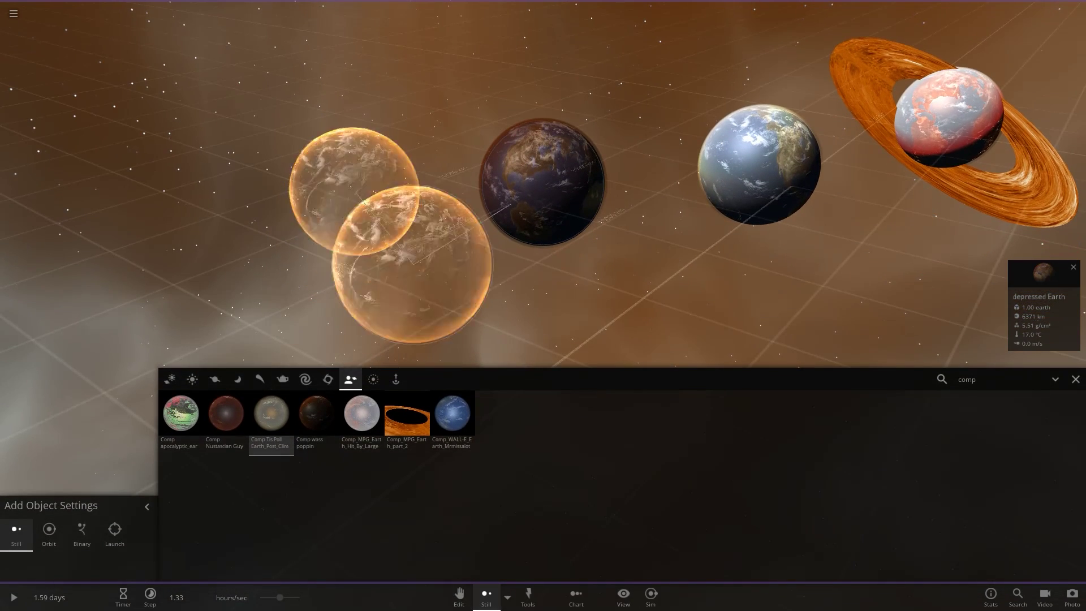
{"action": "left_click", "coordinate": [1075, 379]}
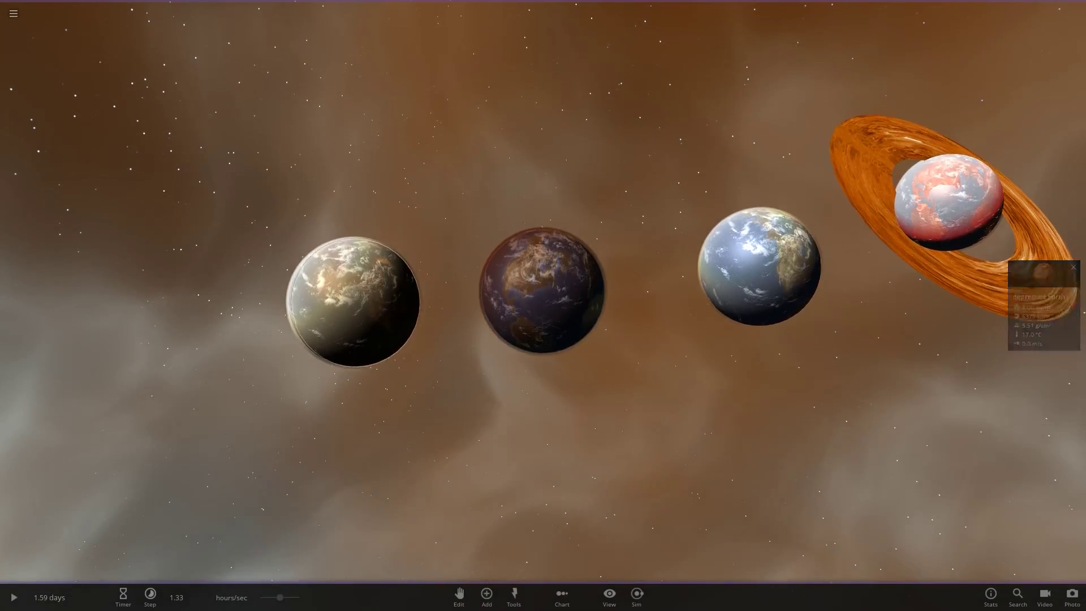
Focus on the post-climate-crisis Earth, view it from another side, and open its climate properties
{"action": "double_click", "coordinate": [354, 300]}
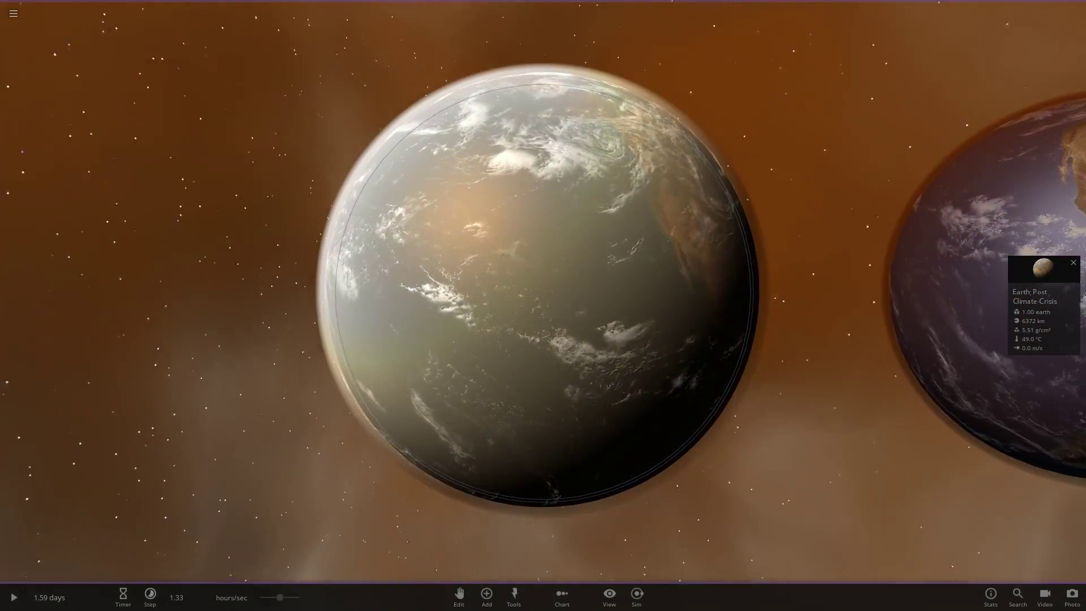
{"action": "left_click", "coordinate": [458, 597]}
{"action": "left_click_drag", "start_coordinate": [667, 254], "coordinate": [396, 255]}
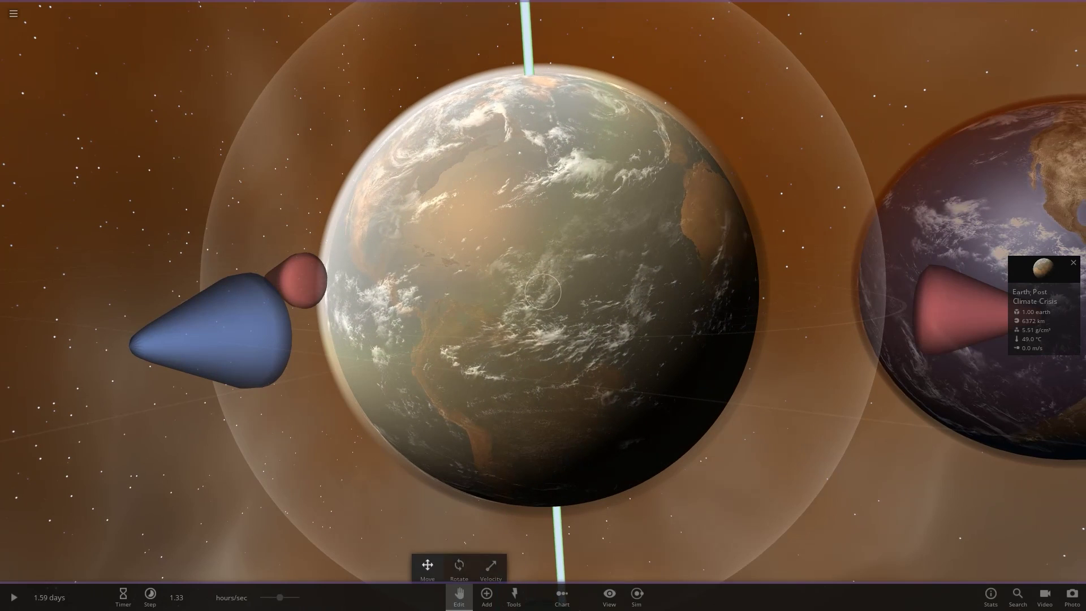
{"action": "left_click", "coordinate": [1043, 306]}
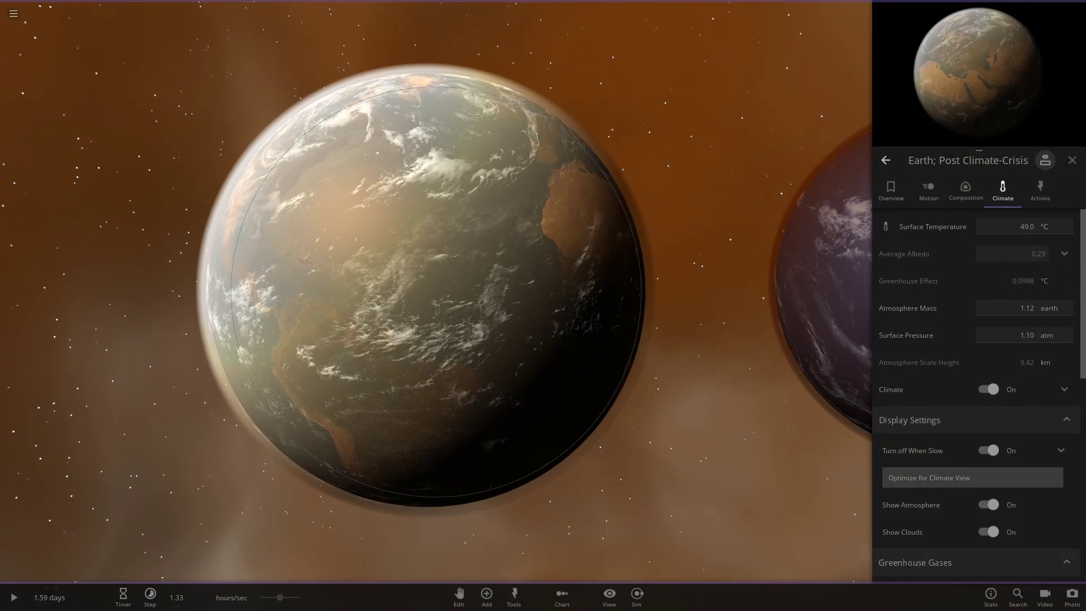
Hide the post-climate-crisis Earth's atmosphere and clouds and inspect the flooded coasts of South and North America
{"action": "left_click", "coordinate": [988, 505]}
{"action": "left_click", "coordinate": [989, 505]}
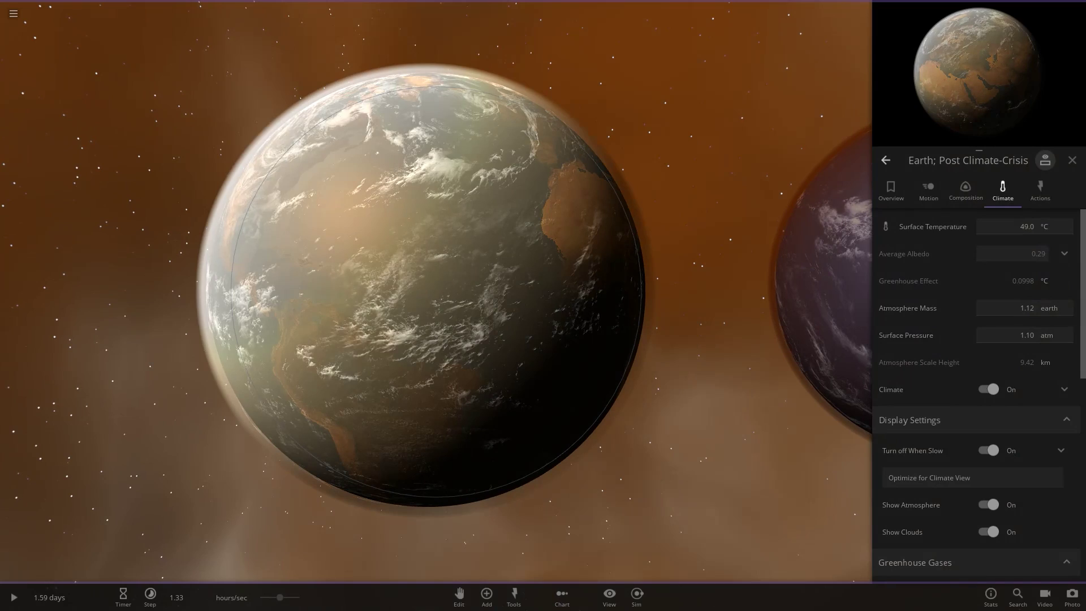
{"action": "left_click", "coordinate": [988, 504]}
{"action": "left_click", "coordinate": [988, 532]}
{"action": "left_click_drag", "start_coordinate": [735, 429], "coordinate": [783, 362]}
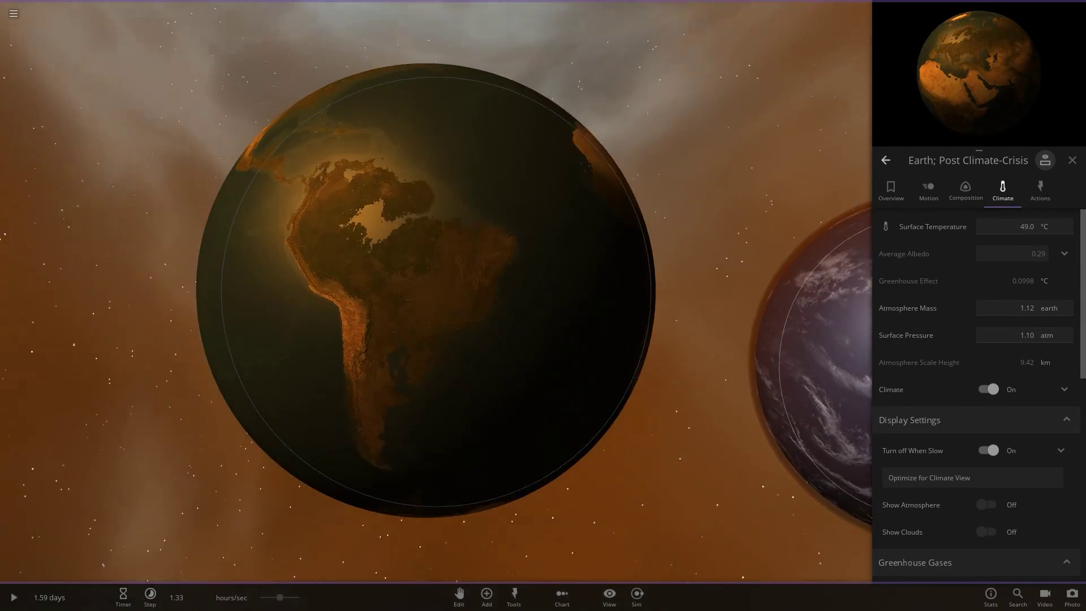
{"action": "scroll", "coordinate": [426, 291], "scroll_direction": "up", "scroll_amount": 4}
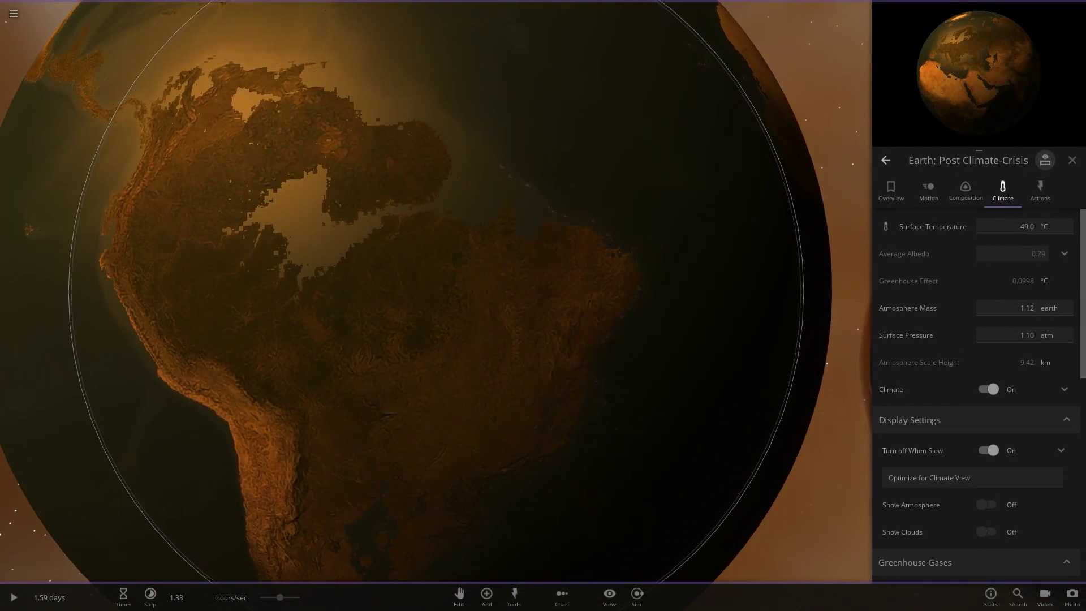
{"action": "left_click_drag", "start_coordinate": [426, 226], "coordinate": [504, 362]}
{"action": "scroll", "coordinate": [425, 291], "scroll_direction": "down", "scroll_amount": 3}
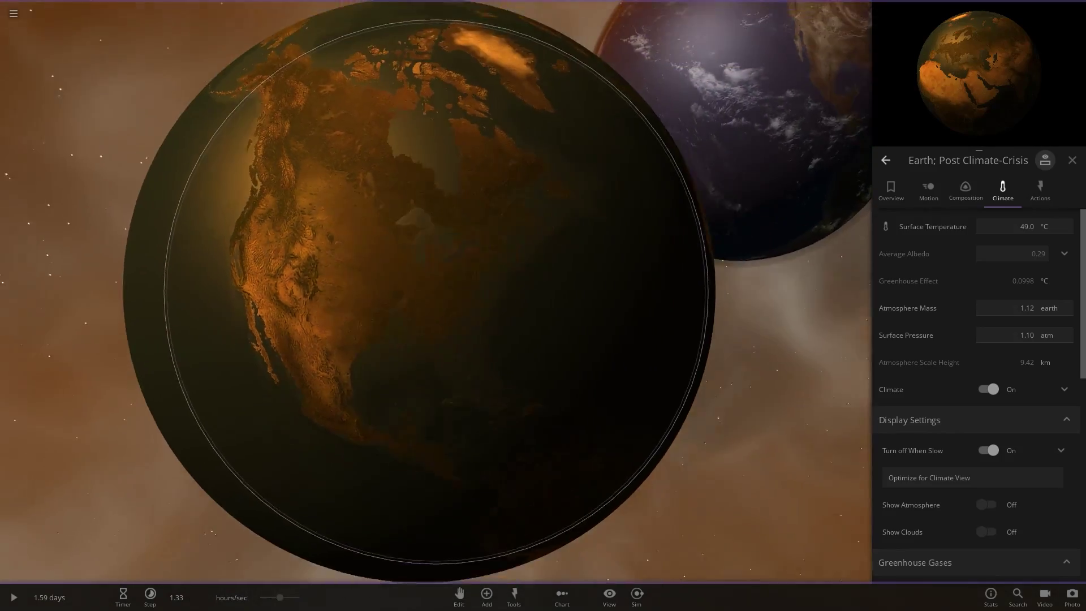
{"action": "scroll", "coordinate": [425, 291], "scroll_direction": "up", "scroll_amount": 2}
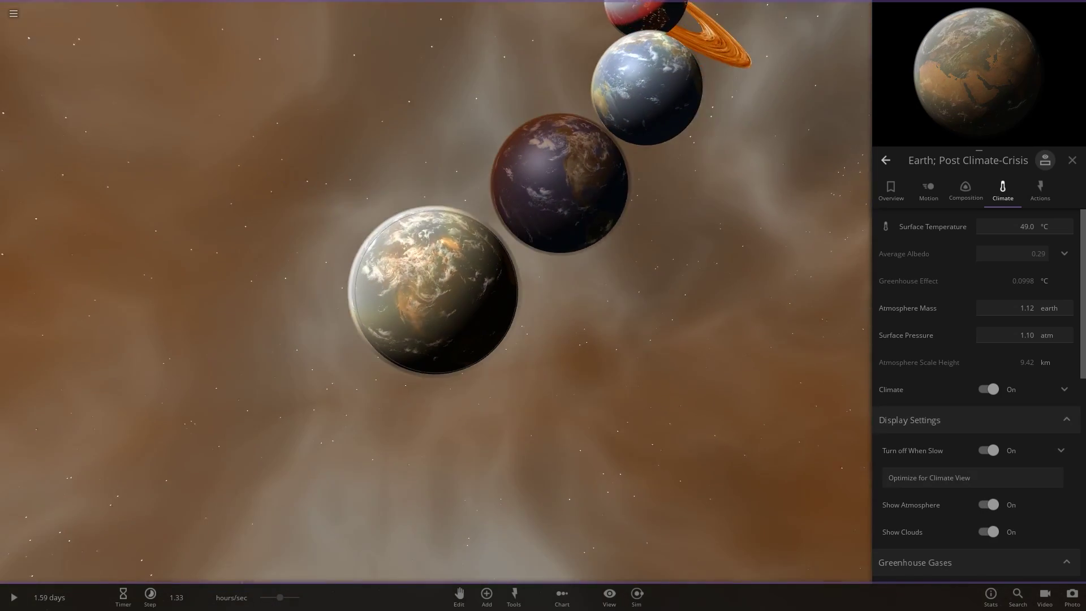
Place the "Comp Nustasian Guy" planet as a still object beside the post-climate-crisis Earth and focus on it
{"action": "left_click", "coordinate": [487, 594]}
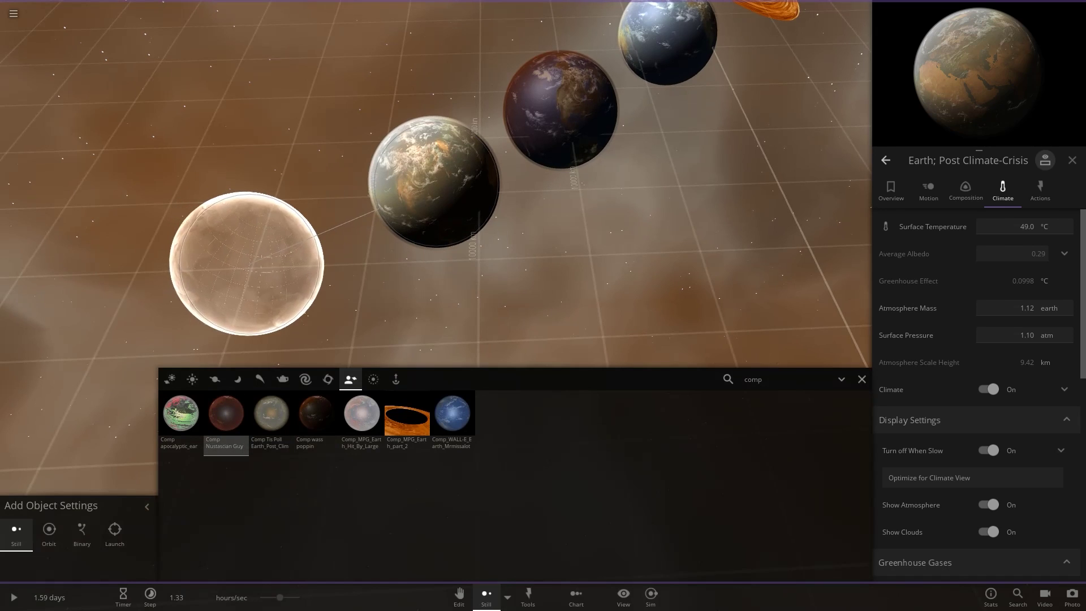
{"action": "left_click", "coordinate": [245, 262]}
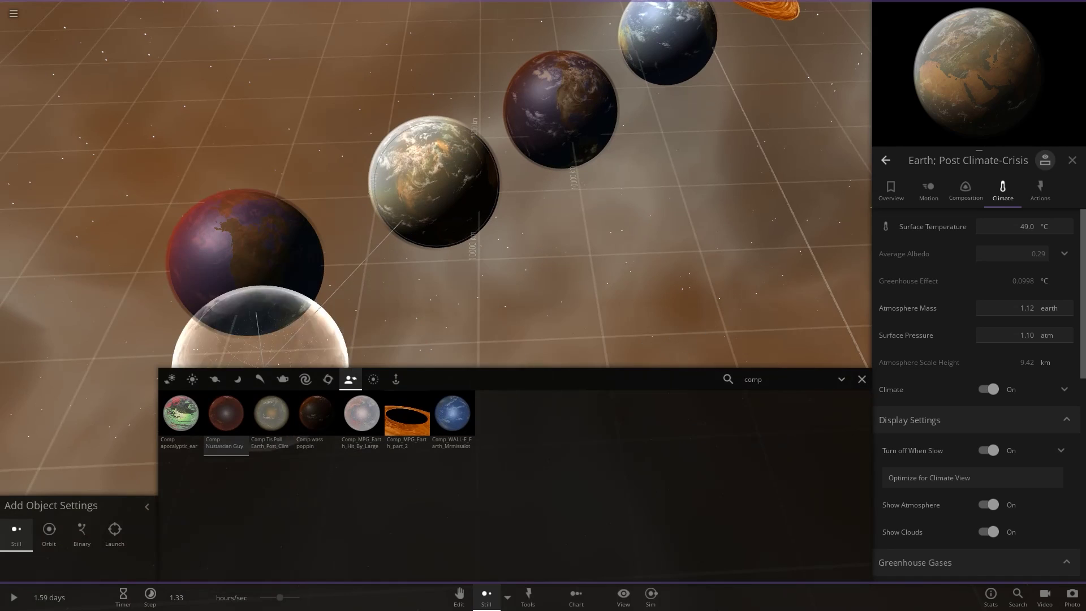
{"action": "key", "text": "Escape"}
{"action": "double_click", "coordinate": [246, 385]}
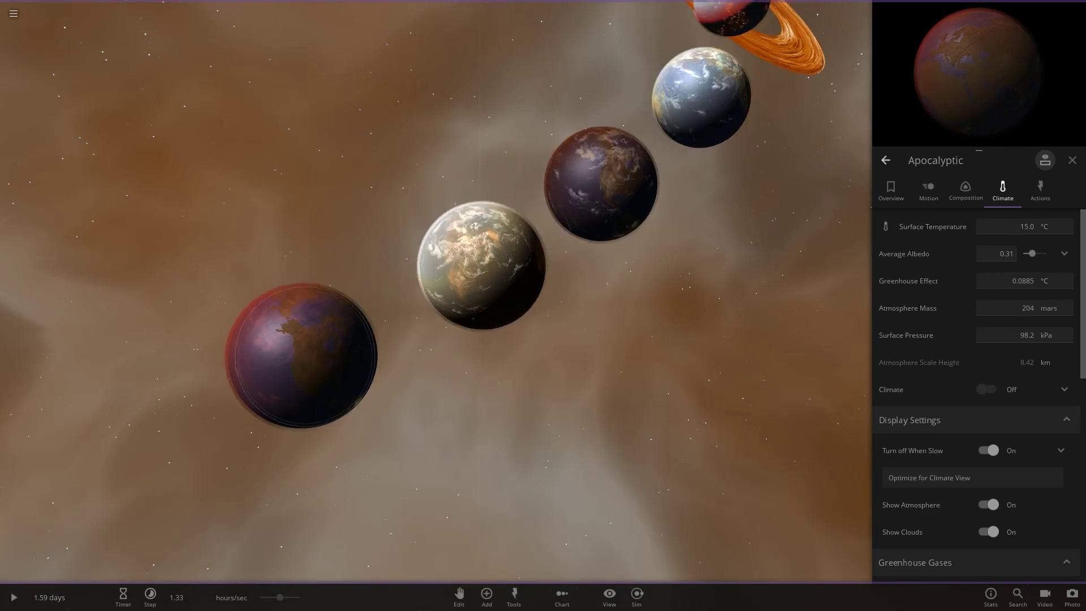
{"action": "scroll", "coordinate": [435, 291], "scroll_direction": "down", "scroll_amount": 5}
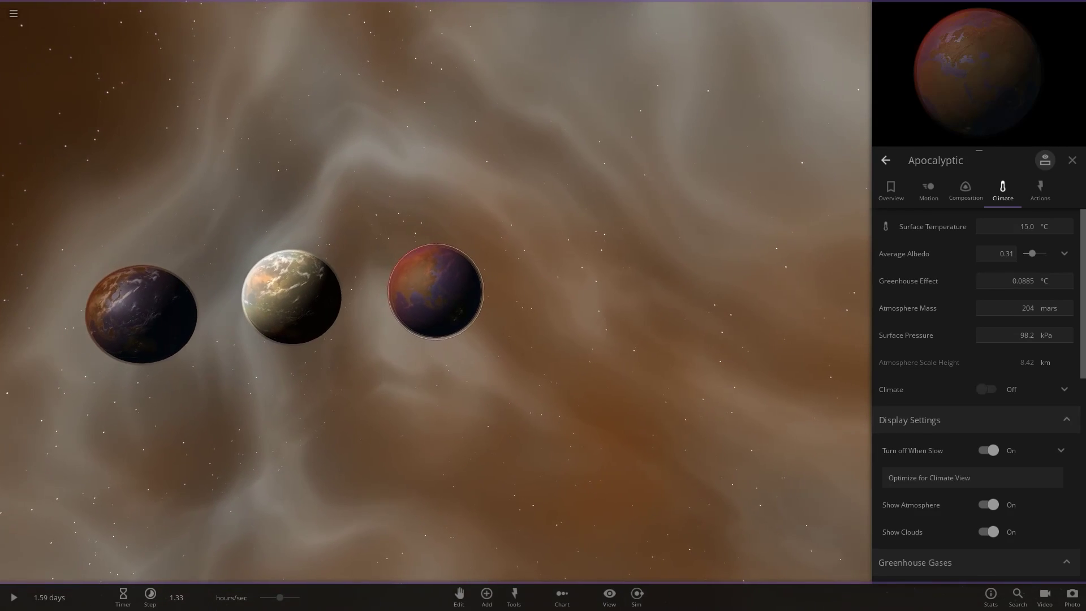
Examine the Apocalyptic planet's surface and red atmosphere up close from several sides
{"action": "scroll", "coordinate": [435, 291], "scroll_direction": "up", "scroll_amount": 10}
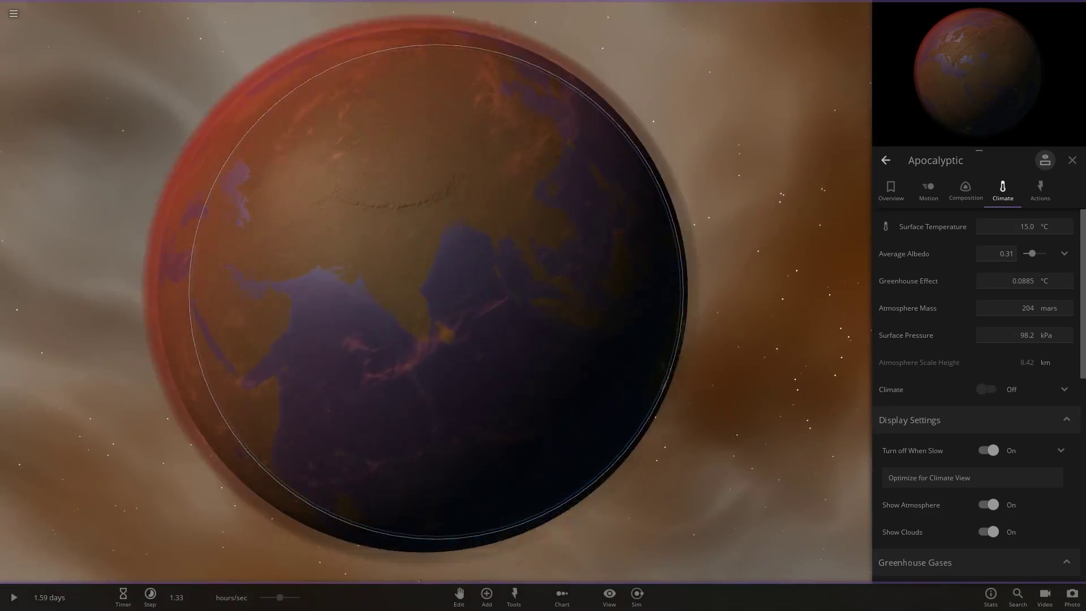
{"action": "scroll", "coordinate": [435, 291], "scroll_direction": "down", "scroll_amount": 4}
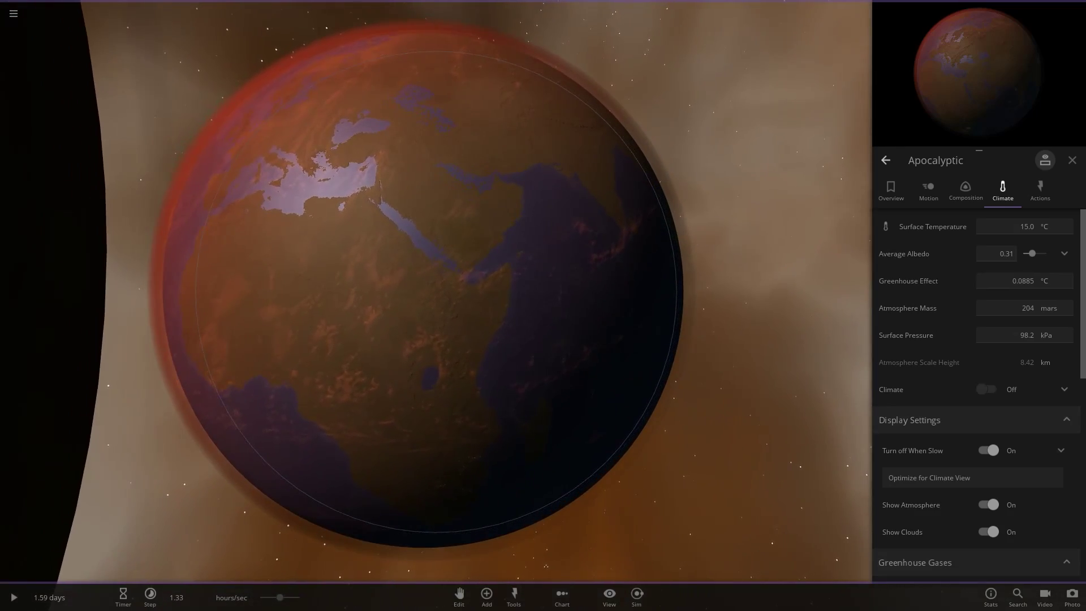
{"action": "left_click_drag", "start_coordinate": [435, 291], "coordinate": [487, 396]}
{"action": "scroll", "coordinate": [436, 292], "scroll_direction": "up", "scroll_amount": 1}
{"action": "scroll", "coordinate": [435, 292], "scroll_direction": "up", "scroll_amount": 3}
{"action": "scroll", "coordinate": [436, 291], "scroll_direction": "down", "scroll_amount": 3}
{"action": "scroll", "coordinate": [435, 292], "scroll_direction": "up", "scroll_amount": 3}
{"action": "scroll", "coordinate": [436, 291], "scroll_direction": "down", "scroll_amount": 3}
{"action": "scroll", "coordinate": [436, 291], "scroll_direction": "up", "scroll_amount": 3}
{"action": "scroll", "coordinate": [435, 292], "scroll_direction": "down", "scroll_amount": 3}
Bring up the Apocalyptic planet's edit handles, leave editing, and inspect the planet's African side up close
{"action": "left_click", "coordinate": [459, 594]}
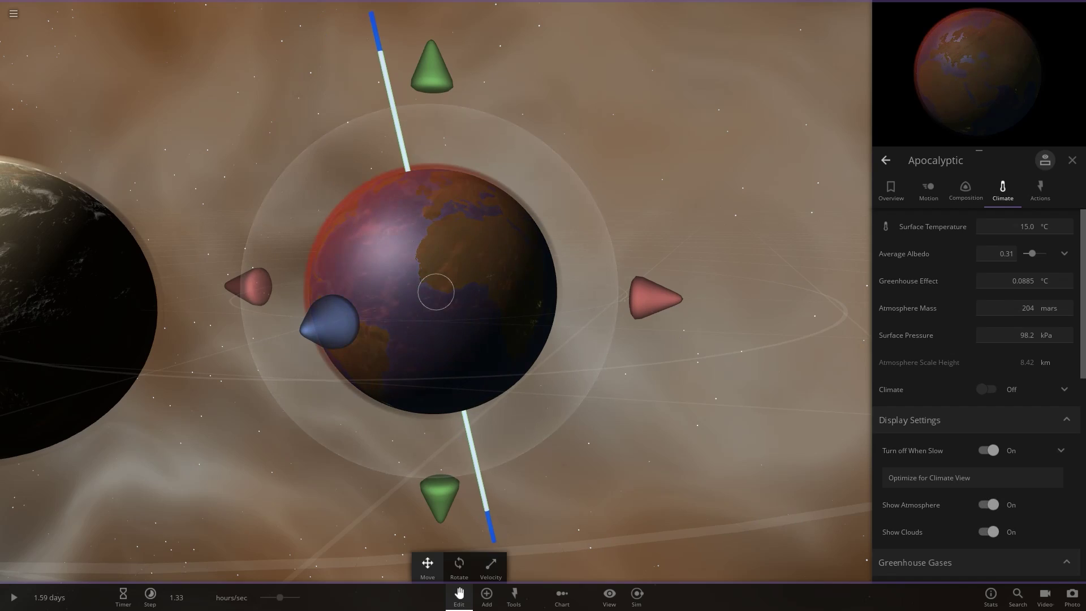
{"action": "left_click_drag", "start_coordinate": [673, 237], "coordinate": [617, 254]}
{"action": "scroll", "coordinate": [435, 291], "scroll_direction": "up", "scroll_amount": 2}
{"action": "left_click", "coordinate": [459, 594]}
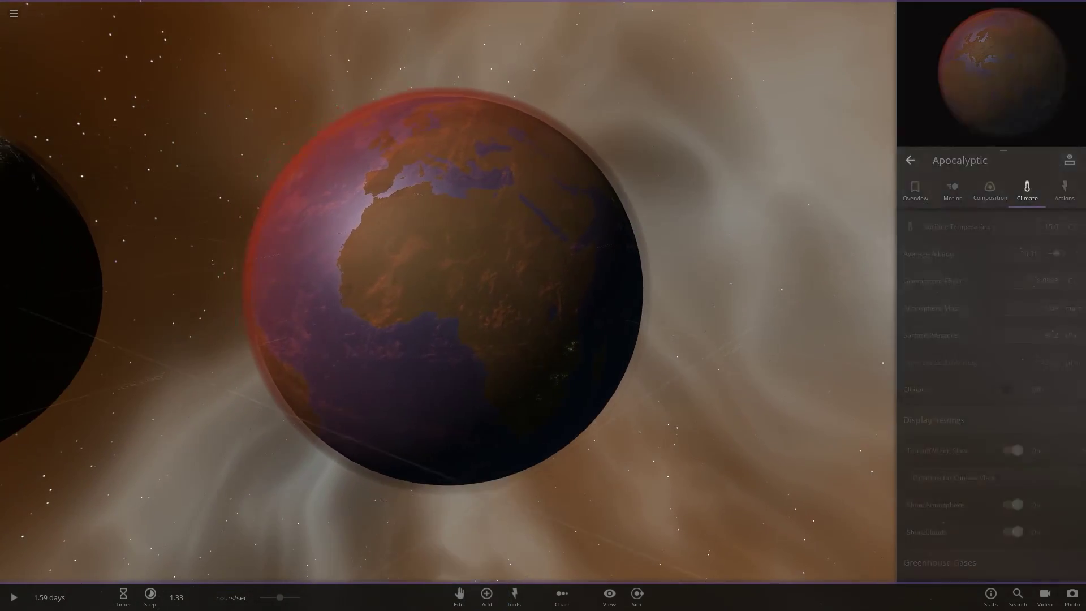
{"action": "scroll", "coordinate": [543, 292], "scroll_direction": "up", "scroll_amount": 5}
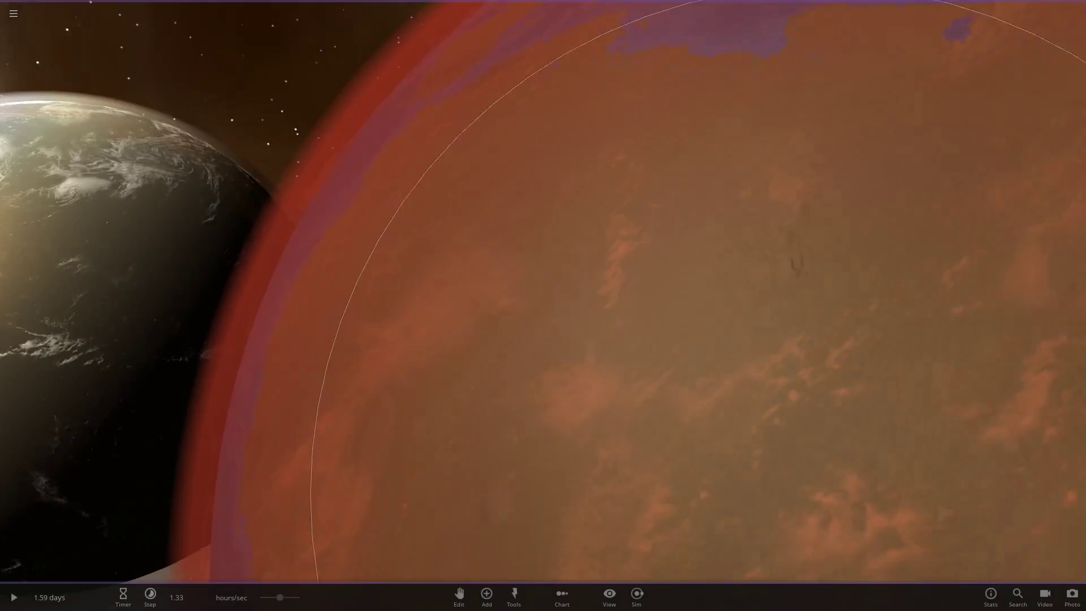
{"action": "scroll", "coordinate": [543, 291], "scroll_direction": "down", "scroll_amount": 5}
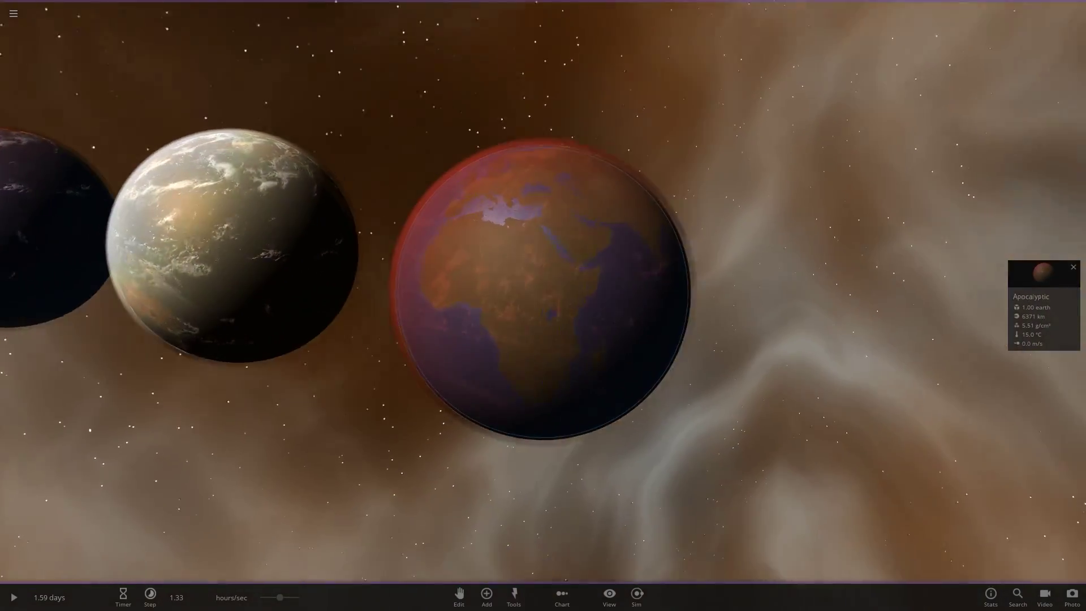
Place the "Comp apocalyptic_earth" competition planet as a still object on the free side of the Apocalyptic planet
{"action": "scroll", "coordinate": [543, 292], "scroll_direction": "down", "scroll_amount": 3}
{"action": "left_click", "coordinate": [486, 597]}
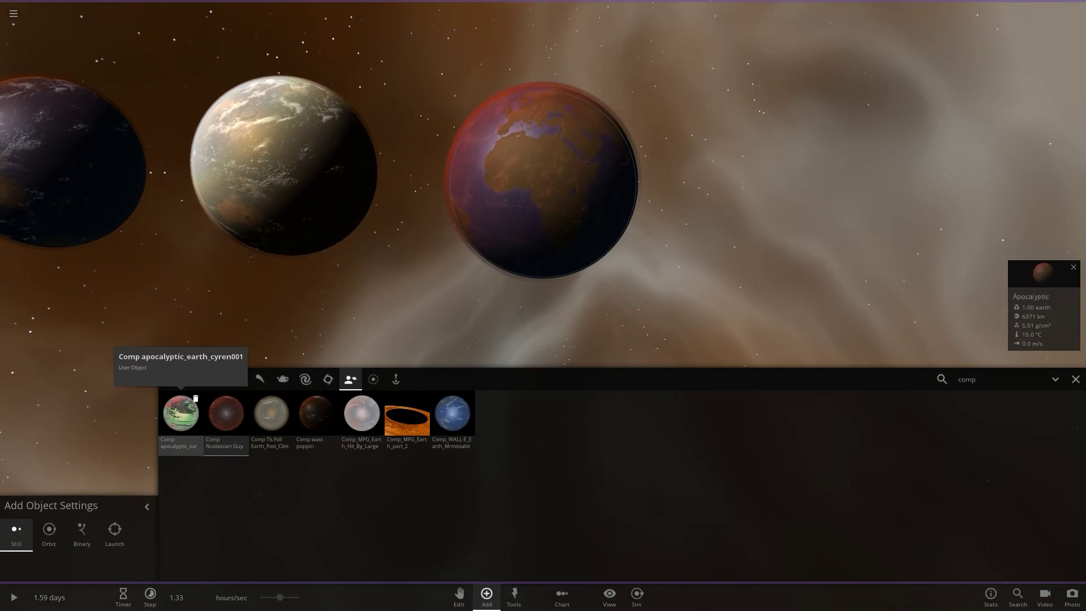
{"action": "left_click", "coordinate": [181, 413]}
{"action": "scroll", "coordinate": [691, 213], "scroll_direction": "down", "scroll_amount": 5}
{"action": "right_click_drag", "start_coordinate": [690, 213], "coordinate": [690, 245]}
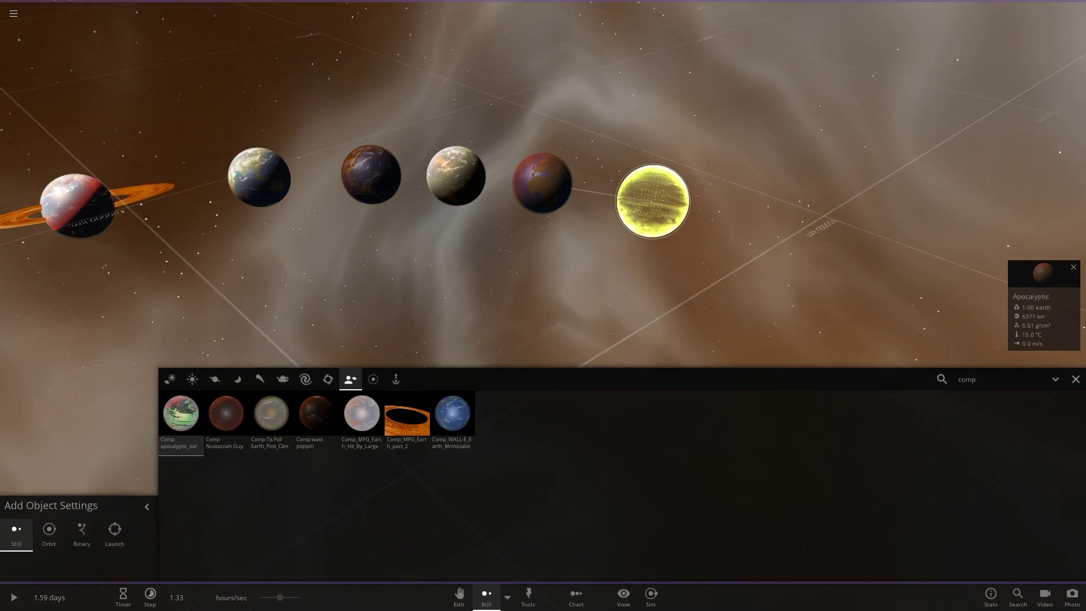
{"action": "left_click", "coordinate": [1076, 379]}
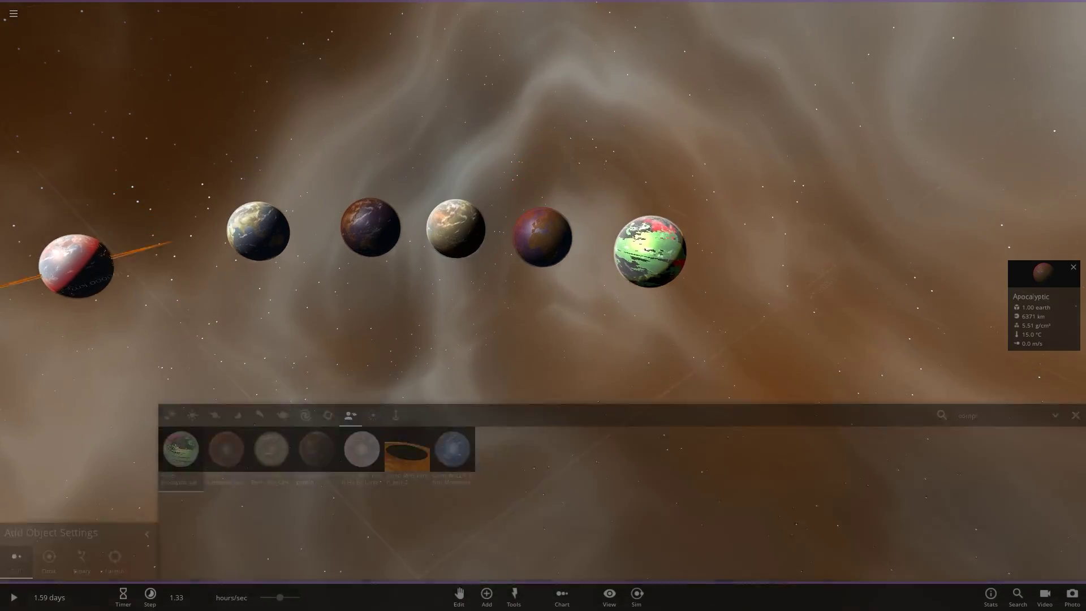
Focus on the new red-and-green Earth and inspect it from several sides, also with its atmosphere and clouds hidden
{"action": "scroll", "coordinate": [543, 291], "scroll_direction": "up", "scroll_amount": 5}
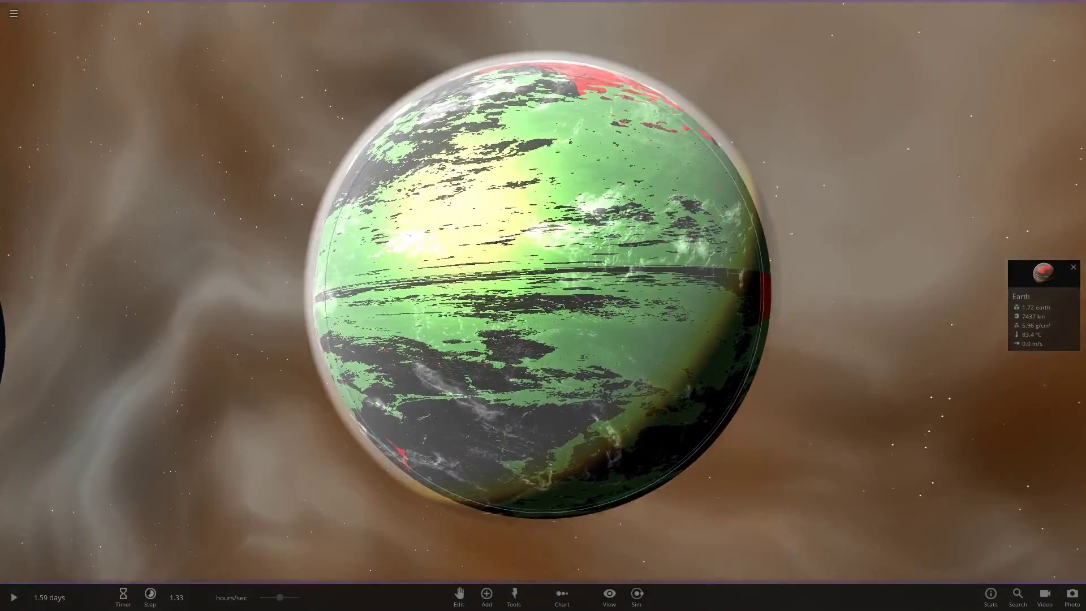
{"action": "right_click_drag", "start_coordinate": [543, 292], "coordinate": [888, 309]}
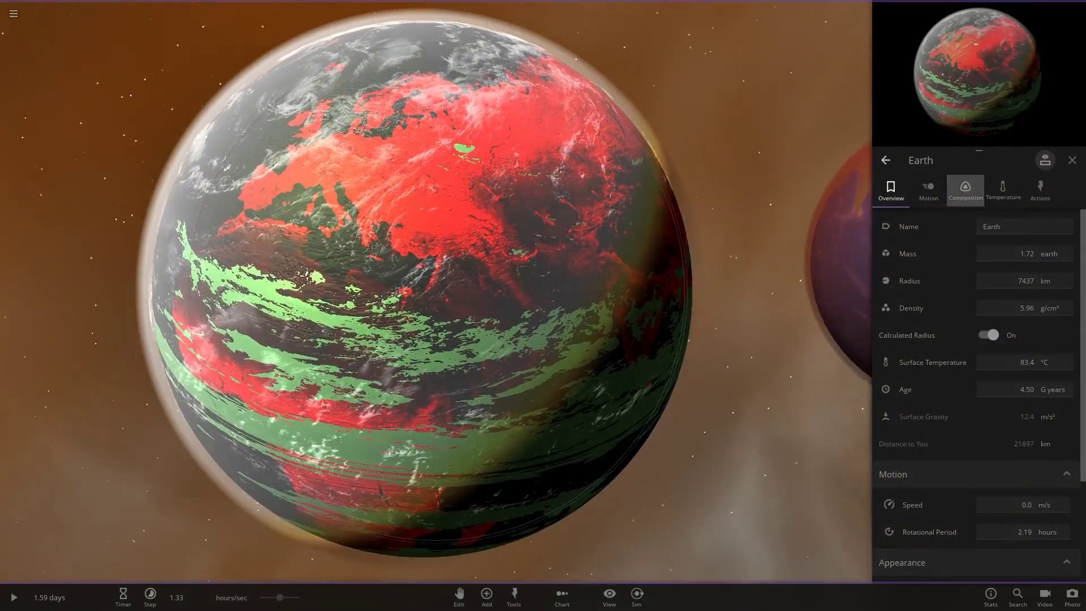
{"action": "scroll", "coordinate": [1001, 479], "scroll_direction": "down", "scroll_amount": 1}
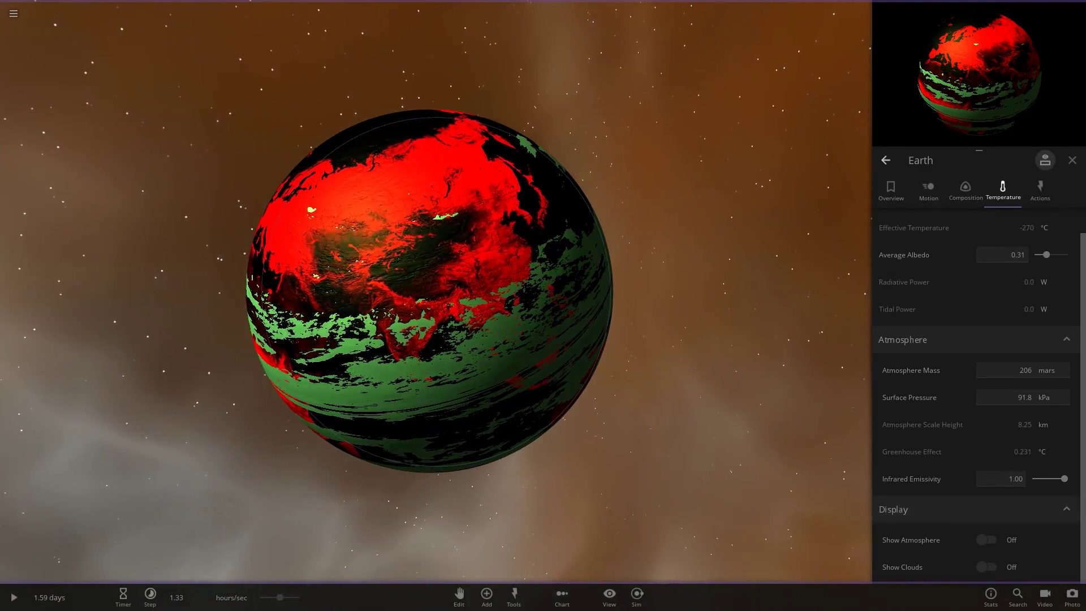
{"action": "scroll", "coordinate": [431, 289], "scroll_direction": "down", "scroll_amount": 5}
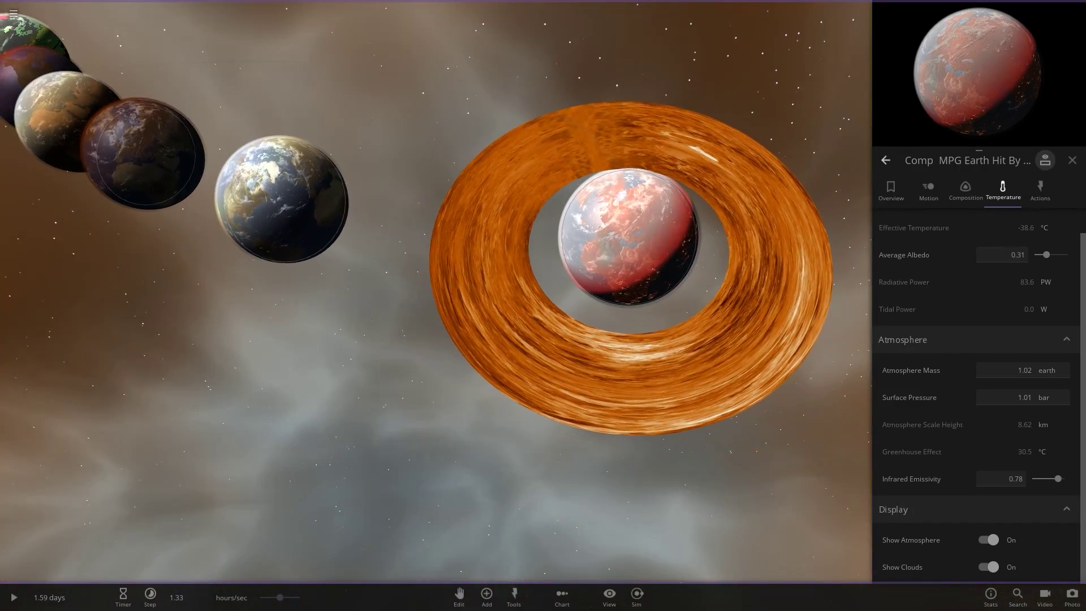
Revisit the WALL-E Earth and the depressed Earth up close, and reopen the list of "comp" objects
{"action": "left_click", "coordinate": [281, 199]}
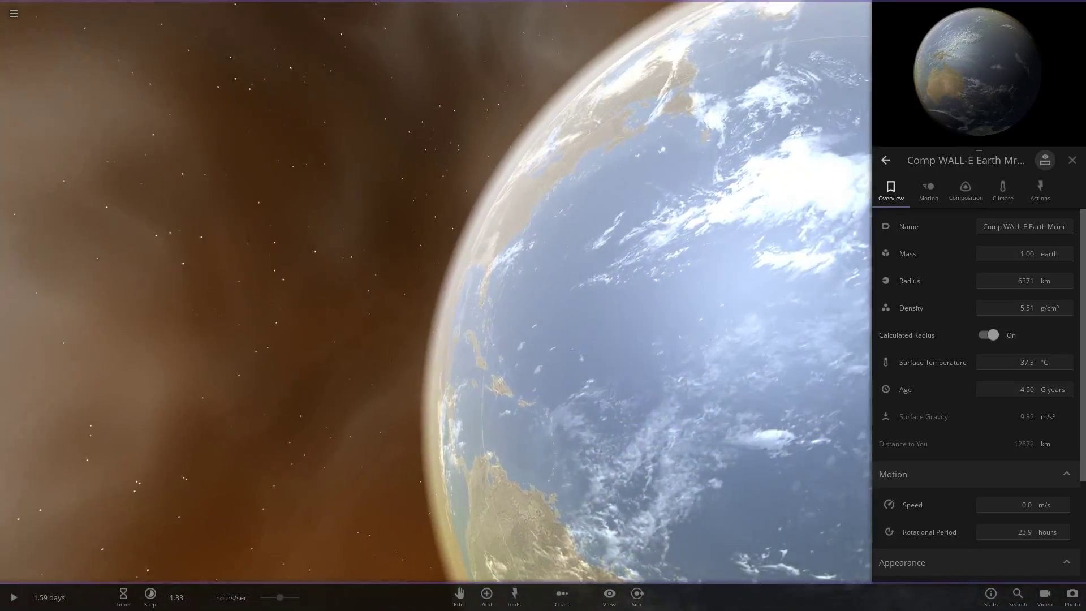
{"action": "scroll", "coordinate": [436, 291], "scroll_direction": "down", "scroll_amount": 5}
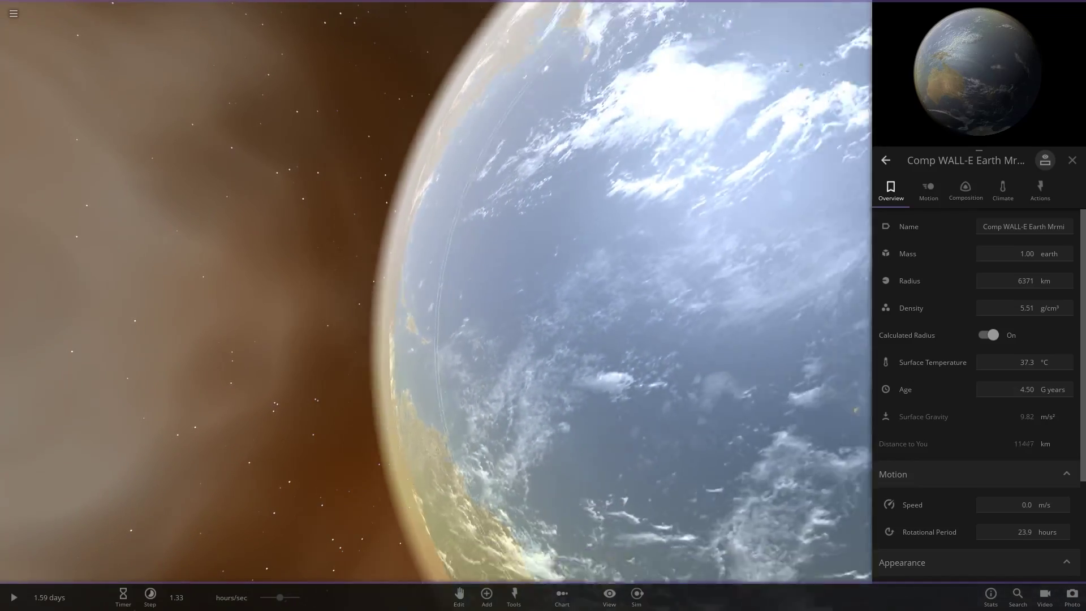
{"action": "key", "text": "Tab"}
{"action": "key", "text": "Tab"}
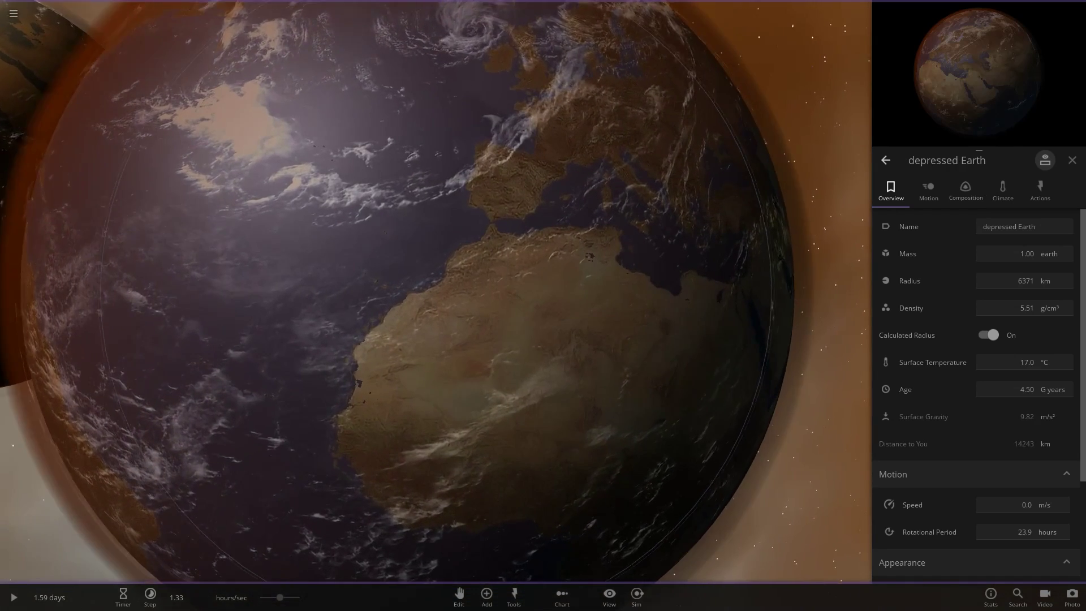
{"action": "left_click", "coordinate": [485, 597]}
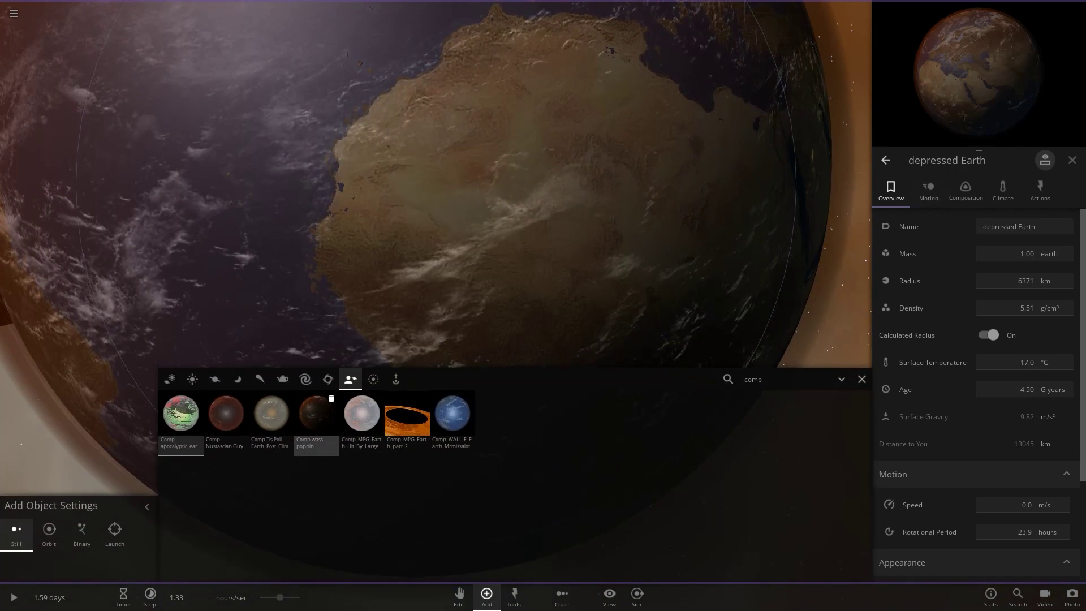
{"action": "scroll", "coordinate": [429, 184], "scroll_direction": "down", "scroll_amount": 5}
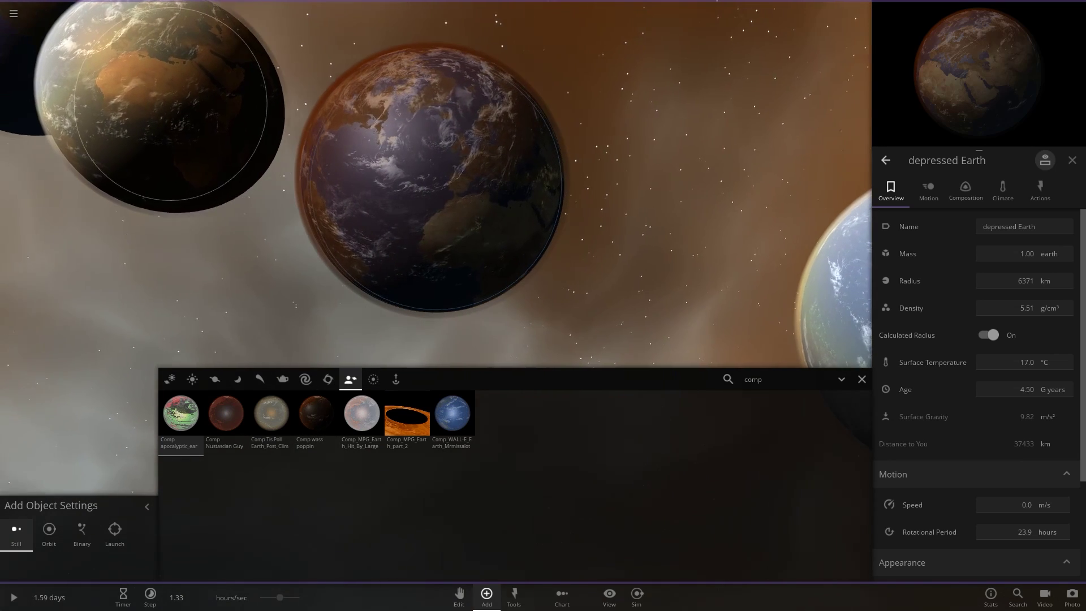
Focus on the post-climate-crisis Earth and compare its American side with the atmosphere off and on
{"action": "double_click", "coordinate": [176, 102]}
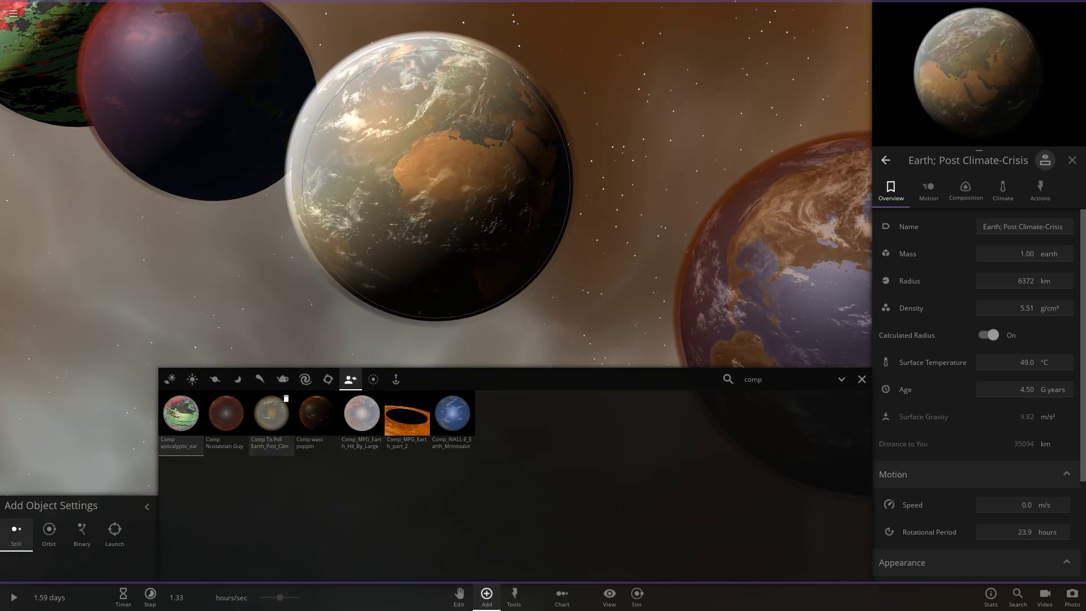
{"action": "scroll", "coordinate": [429, 176], "scroll_direction": "up", "scroll_amount": 3}
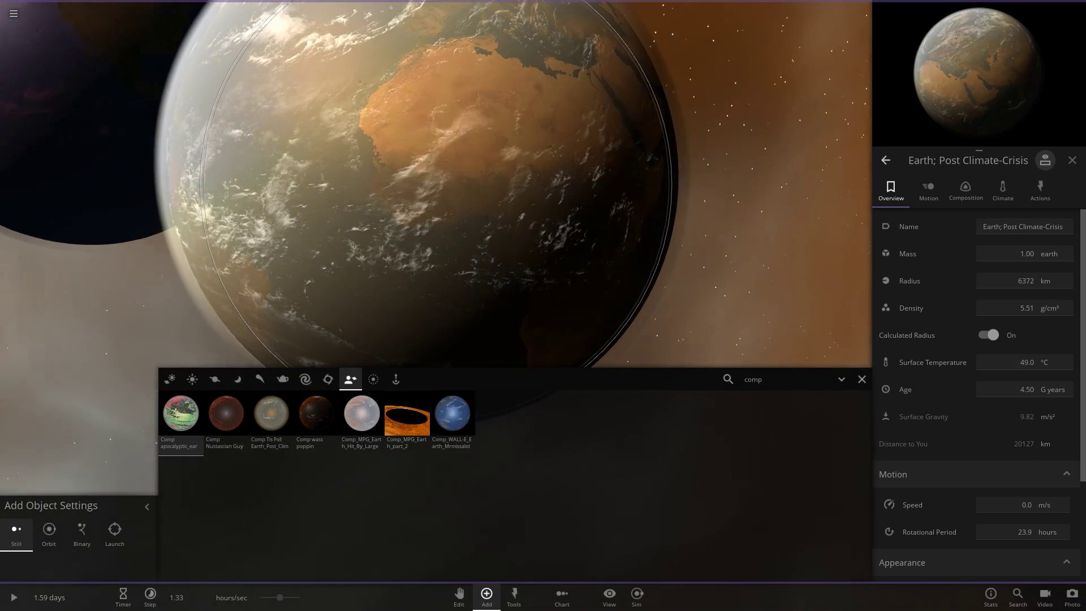
{"action": "scroll", "coordinate": [429, 176], "scroll_direction": "down", "scroll_amount": 3}
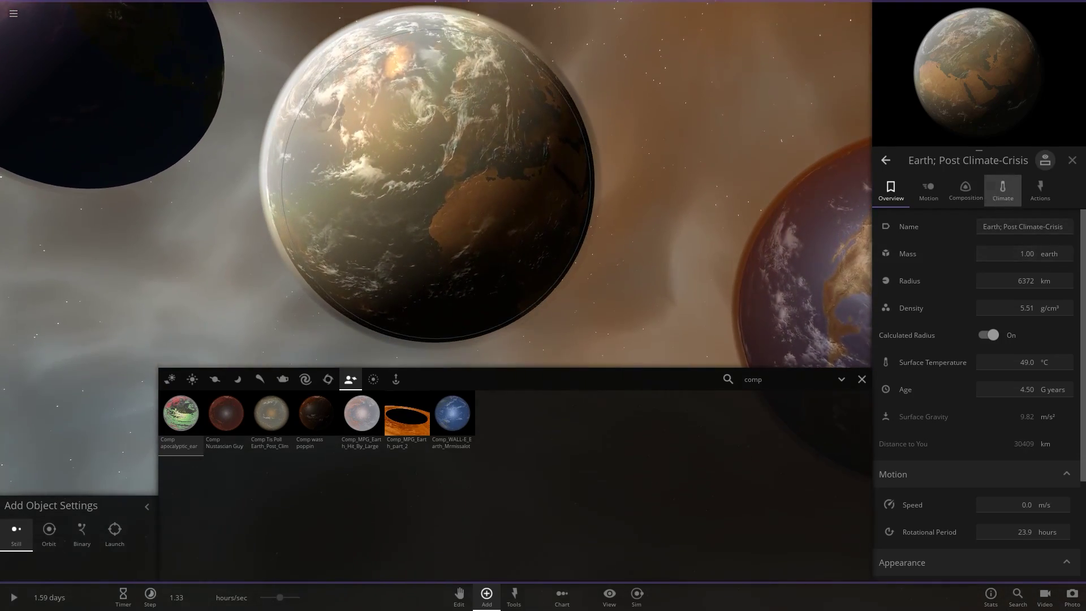
{"action": "right_click_drag", "start_coordinate": [428, 176], "coordinate": [515, 181]}
{"action": "right_click_drag", "start_coordinate": [429, 177], "coordinate": [447, 226]}
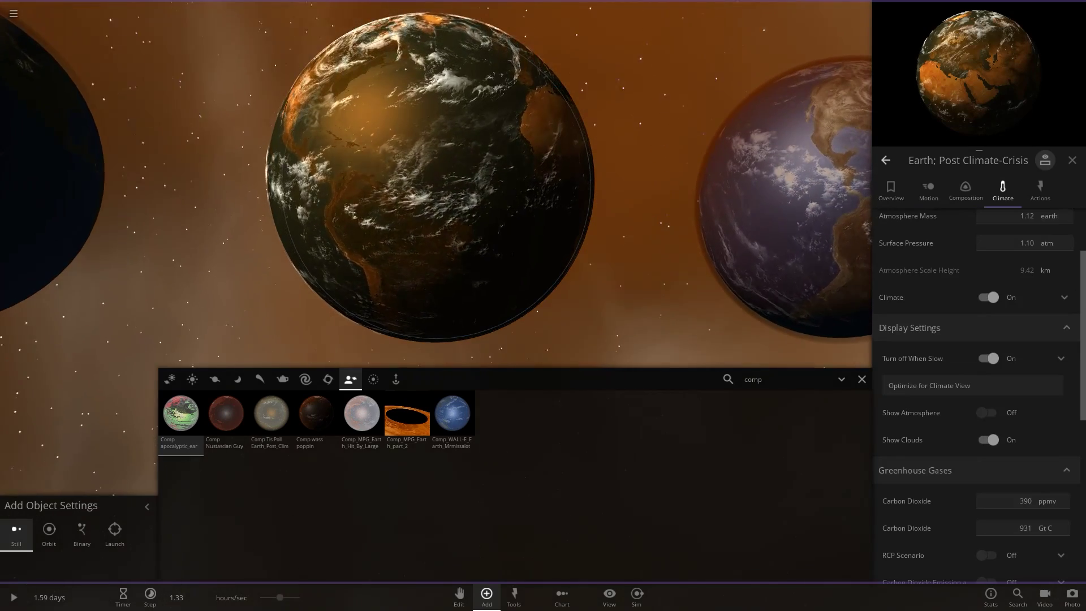
{"action": "scroll", "coordinate": [433, 181], "scroll_direction": "down", "scroll_amount": 3}
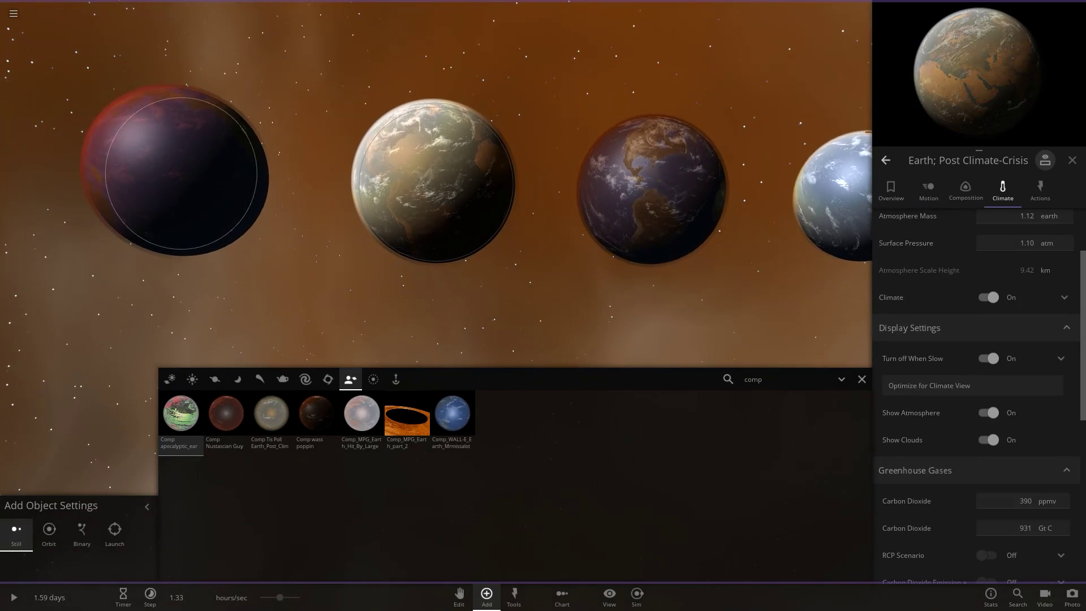
Focus on the Apocalyptic planet and cancel adding a second "Comp Nustasian Guy" planet
{"action": "left_click", "coordinate": [181, 173]}
{"action": "left_click", "coordinate": [226, 418]}
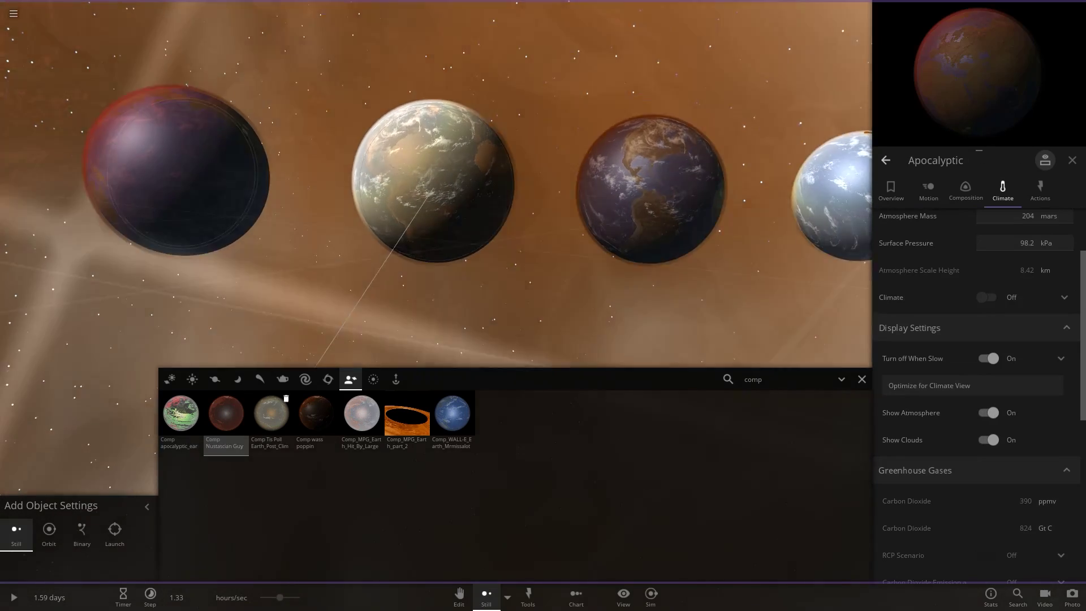
{"action": "key", "text": "Escape"}
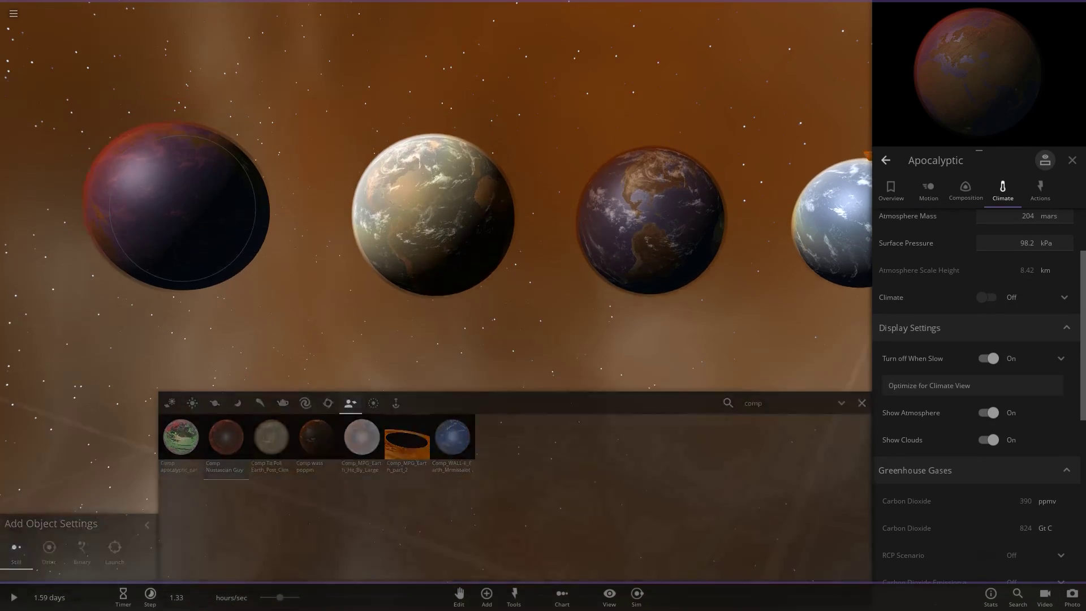
{"action": "double_click", "coordinate": [182, 173]}
{"action": "key", "text": "Escape"}
Survey the whole line of competition planets from near and far
{"action": "scroll", "coordinate": [543, 292], "scroll_direction": "up", "scroll_amount": 3}
{"action": "left_click_drag", "start_coordinate": [543, 350], "coordinate": [551, 124]}
{"action": "scroll", "coordinate": [543, 292], "scroll_direction": "down", "scroll_amount": 4}
{"action": "left_click_drag", "start_coordinate": [552, 295], "coordinate": [498, 237]}
{"action": "scroll", "coordinate": [543, 292], "scroll_direction": "up", "scroll_amount": 4}
{"action": "scroll", "coordinate": [543, 292], "scroll_direction": "down", "scroll_amount": 6}
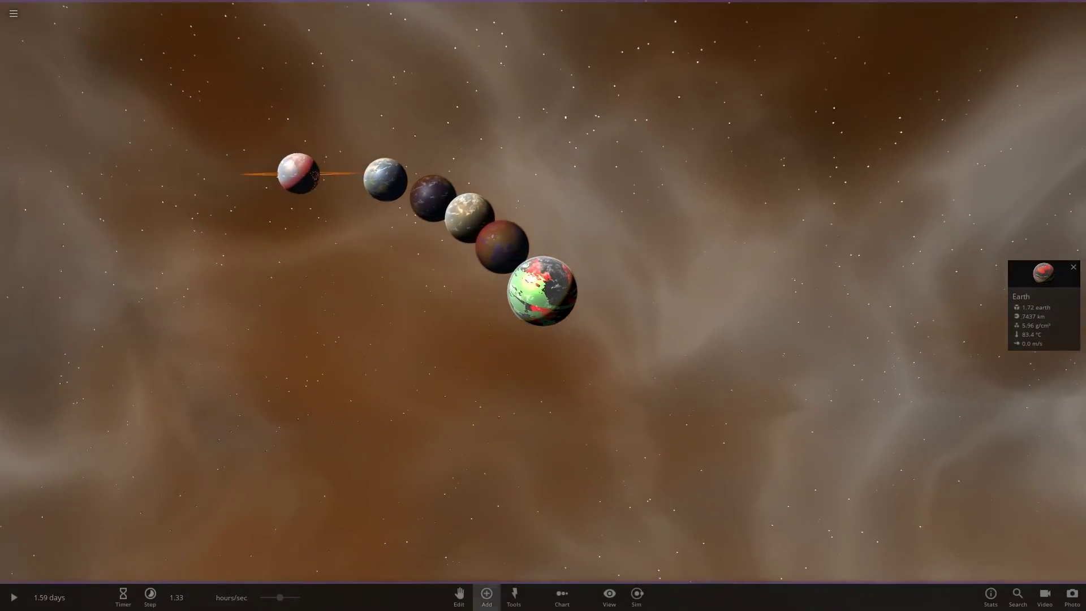
Try the 1D Radius chart on the objects, focus on the orange ring, and delete the ring
{"action": "left_click", "coordinate": [562, 597]}
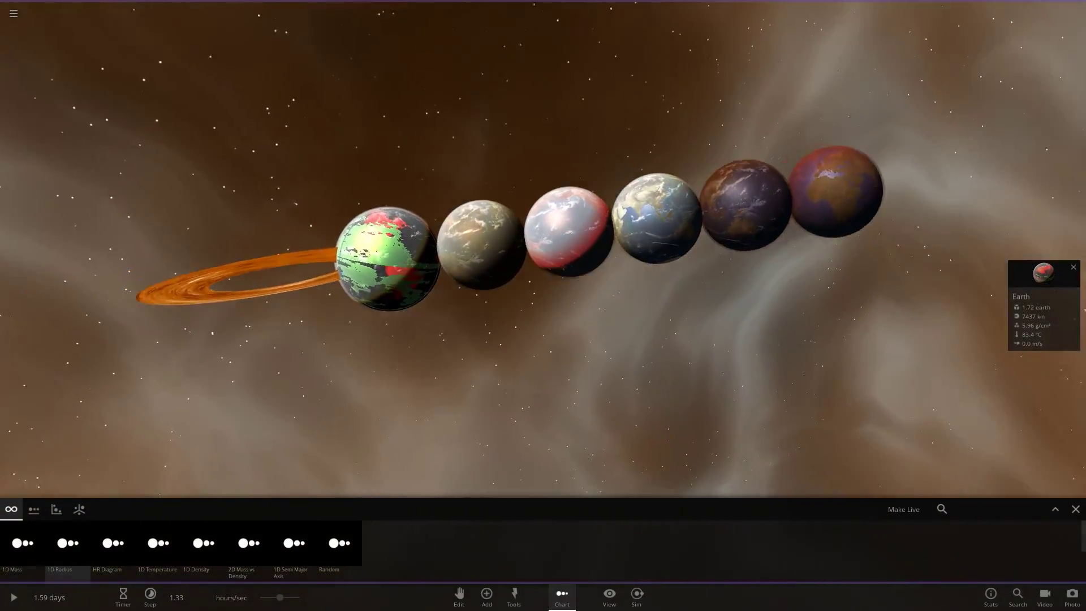
{"action": "double_click", "coordinate": [257, 283]}
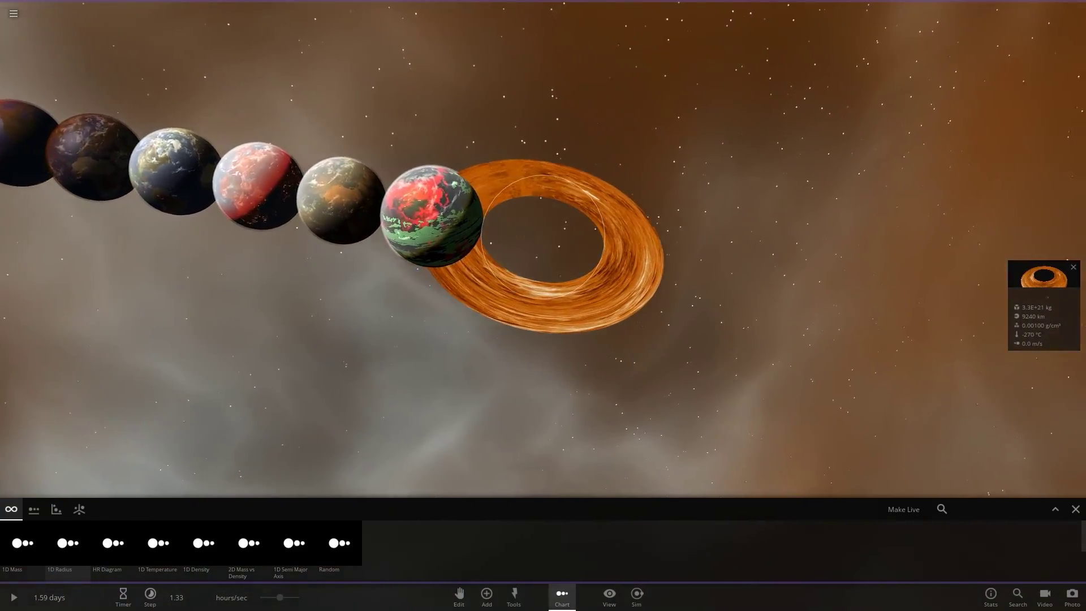
{"action": "left_click", "coordinate": [903, 509]}
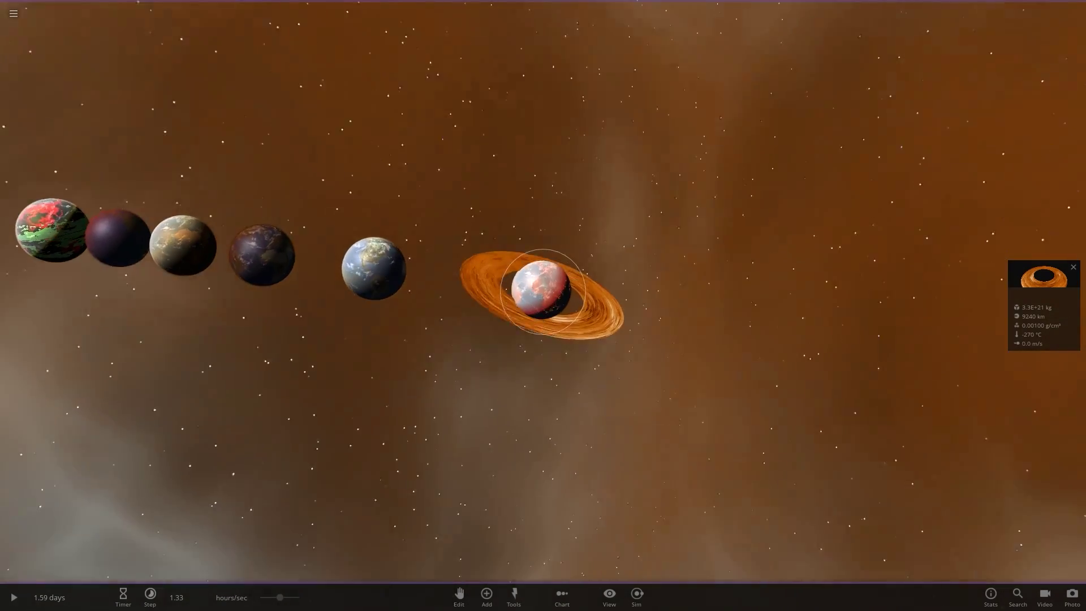
{"action": "scroll", "coordinate": [541, 290], "scroll_direction": "up", "scroll_amount": 2}
{"action": "key", "text": "Escape"}
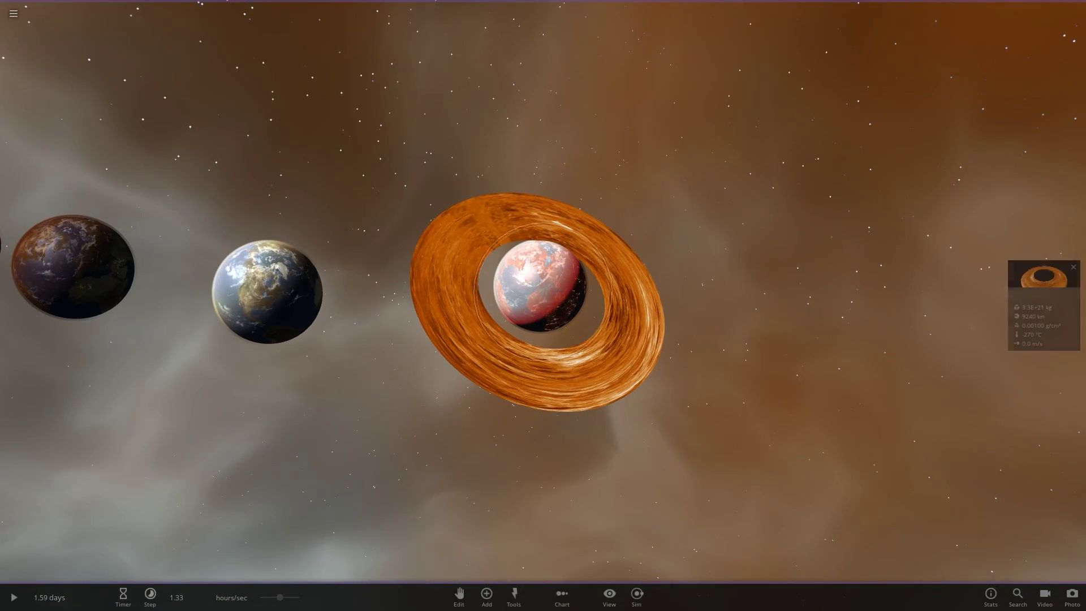
Line up the six planets with the 1D Radius chart and make the arrangement live
{"action": "left_click", "coordinate": [562, 596]}
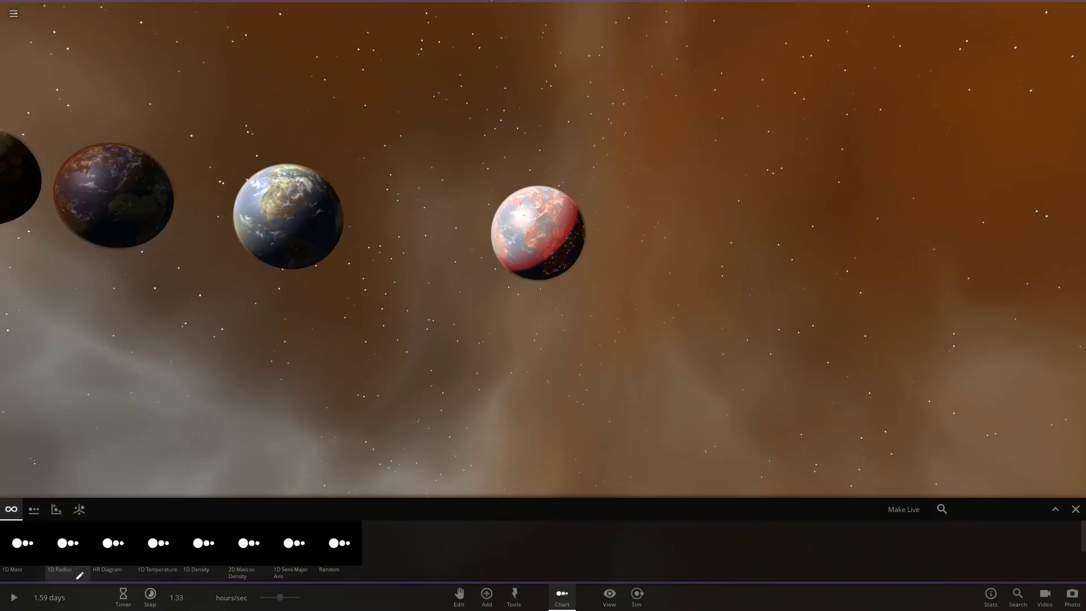
{"action": "left_click", "coordinate": [78, 577]}
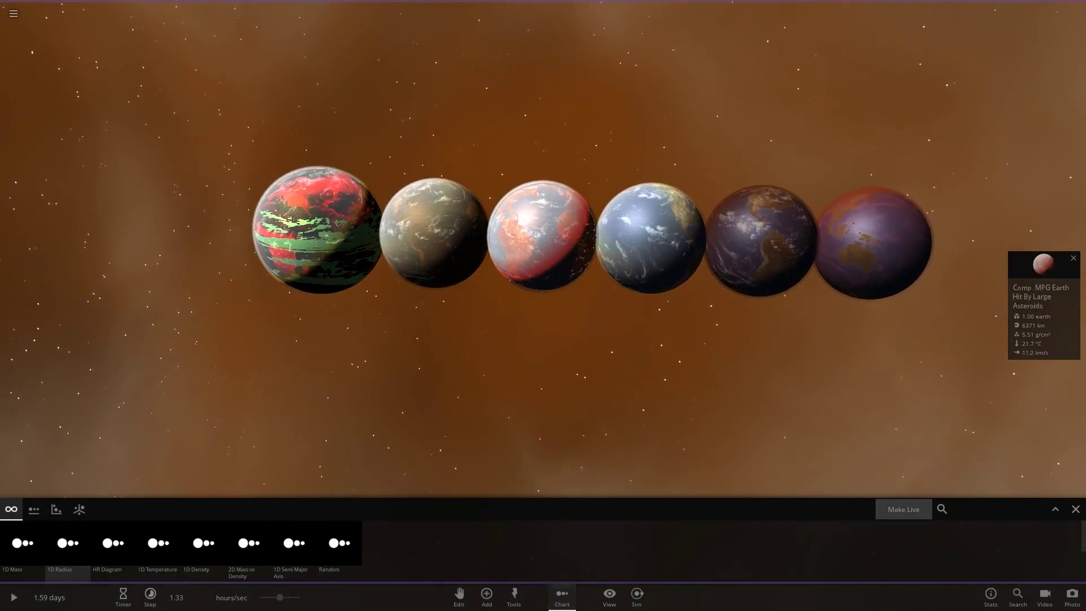
{"action": "key", "text": "Escape"}
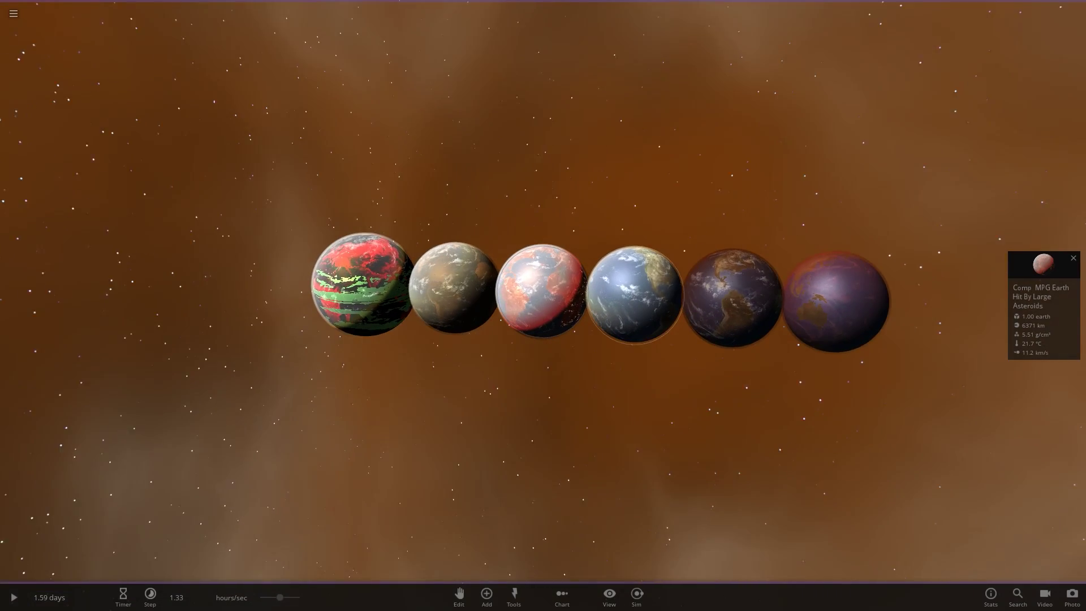
Turn the Apocalyptic planet at the end of the line to show its other side, and refocus on the WALL-E Earth
{"action": "left_click", "coordinate": [635, 294]}
{"action": "scroll", "coordinate": [543, 291], "scroll_direction": "up", "scroll_amount": 3}
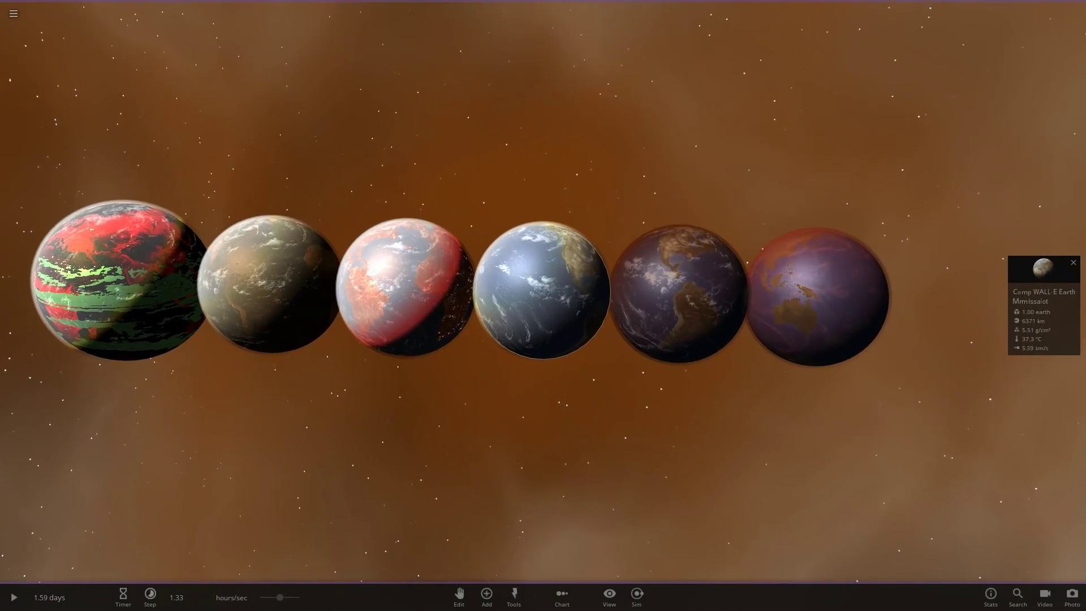
{"action": "left_click", "coordinate": [817, 296]}
{"action": "key", "text": "m"}
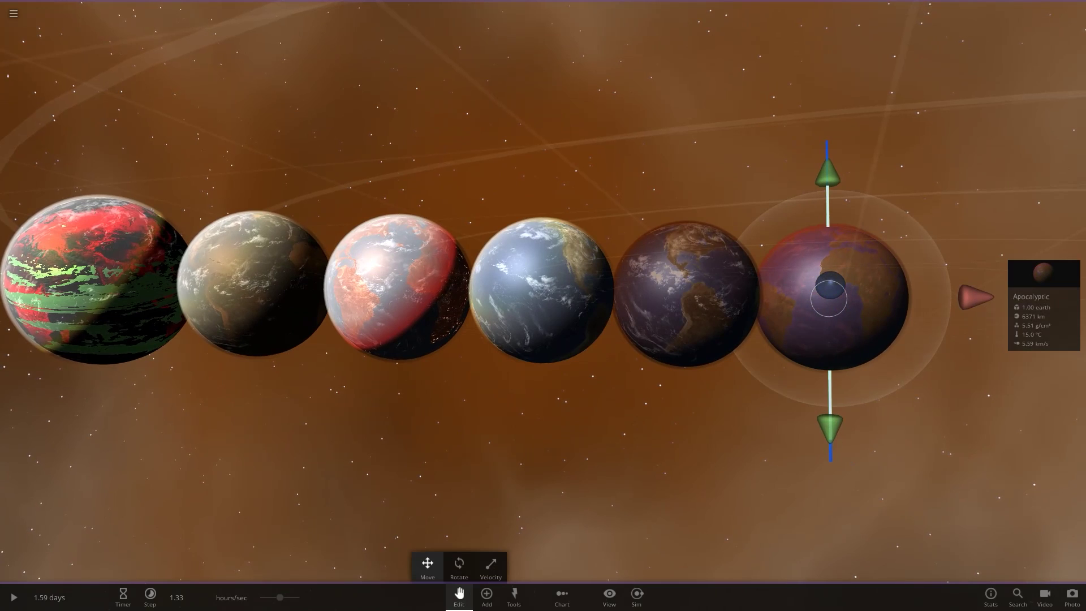
{"action": "left_click", "coordinate": [458, 593]}
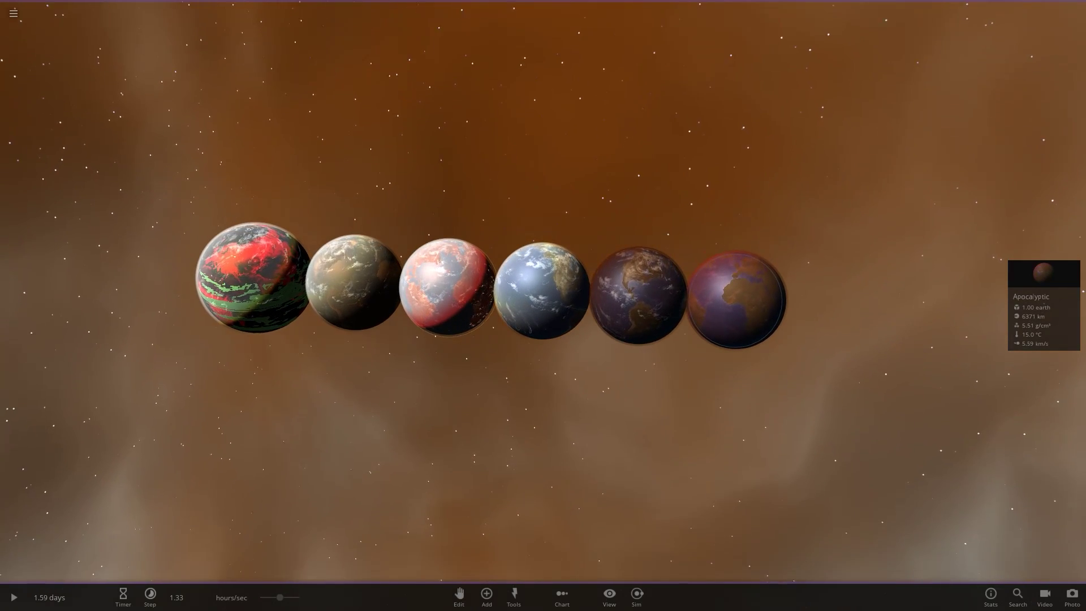
{"action": "double_click", "coordinate": [542, 290]}
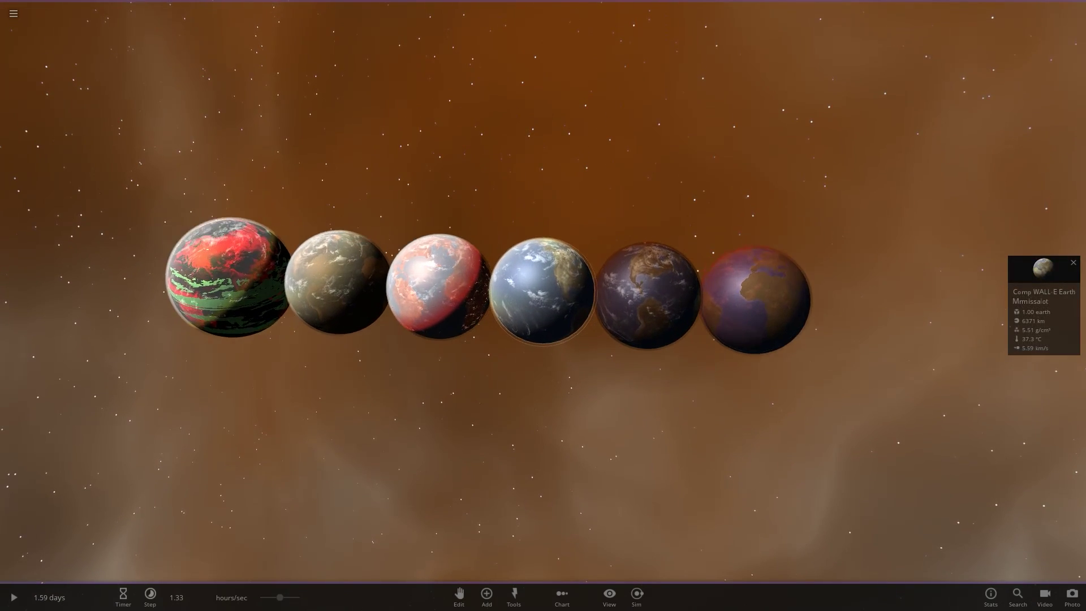
{"action": "scroll", "coordinate": [543, 291], "scroll_direction": "down", "scroll_amount": 3}
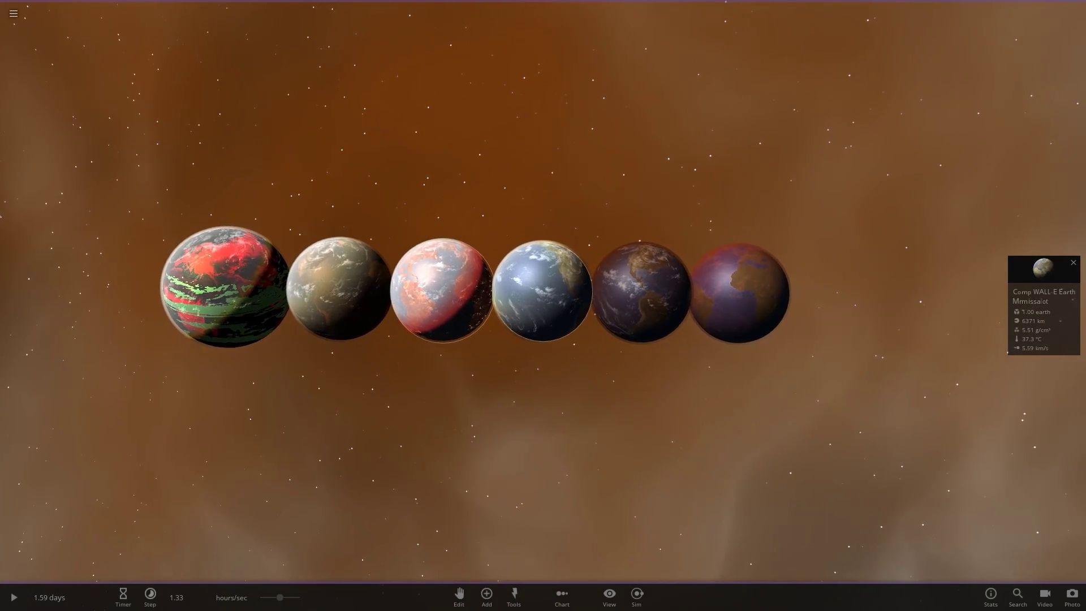
Set the radius of the red-and-green Earth to 1 in earth units
{"action": "double_click", "coordinate": [443, 291]}
{"action": "double_click", "coordinate": [430, 291]}
{"action": "double_click", "coordinate": [418, 290]}
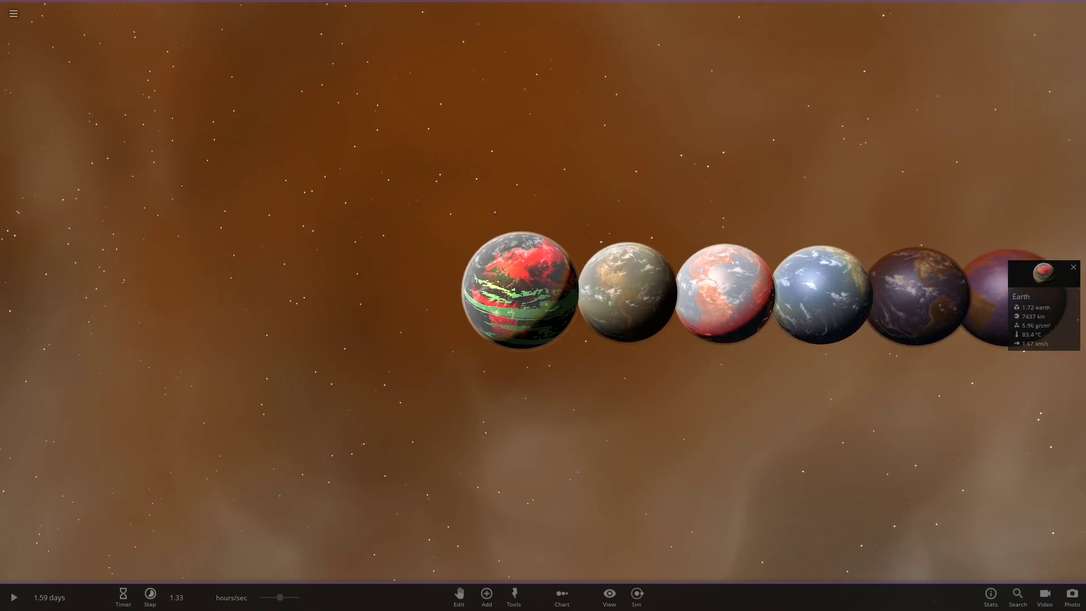
{"action": "left_click", "coordinate": [1051, 281]}
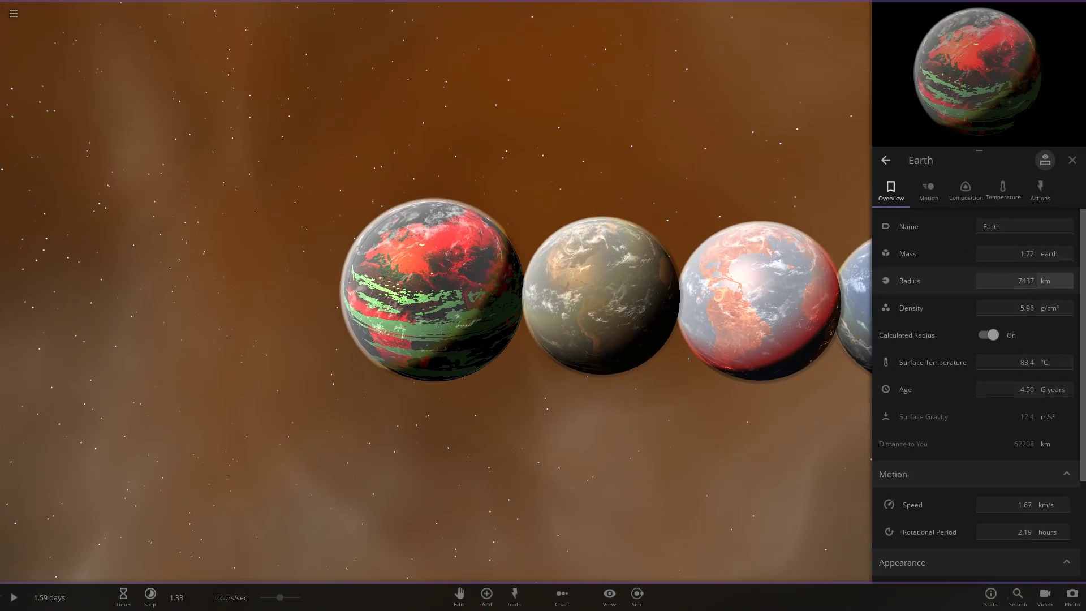
{"action": "left_click", "coordinate": [1051, 280]}
{"action": "left_click", "coordinate": [1054, 246]}
{"action": "left_click", "coordinate": [1018, 280]}
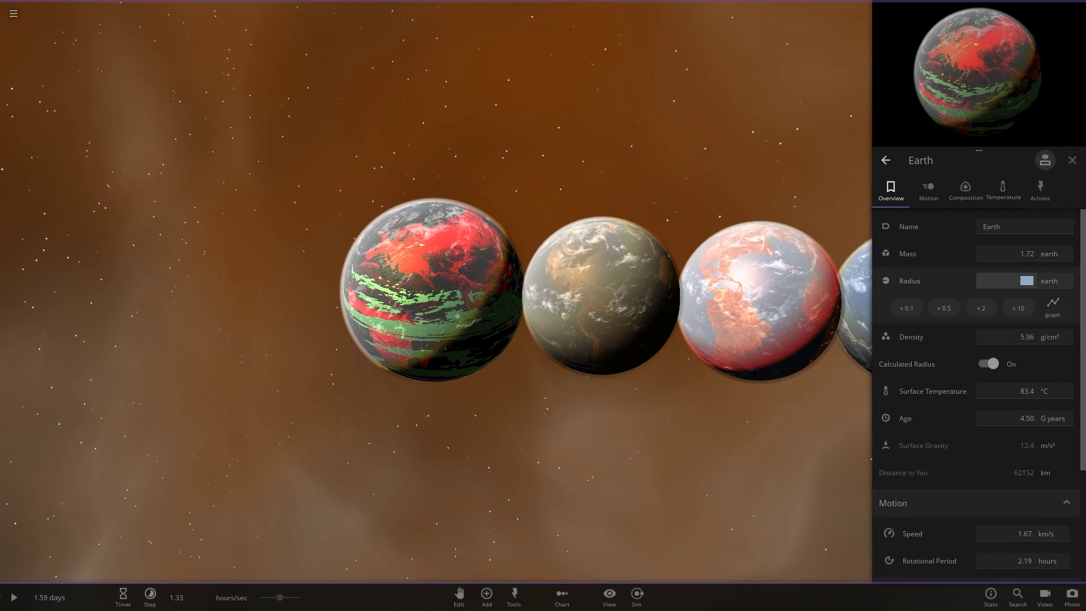
{"action": "type", "text": "1"}
{"action": "key", "text": "Return"}
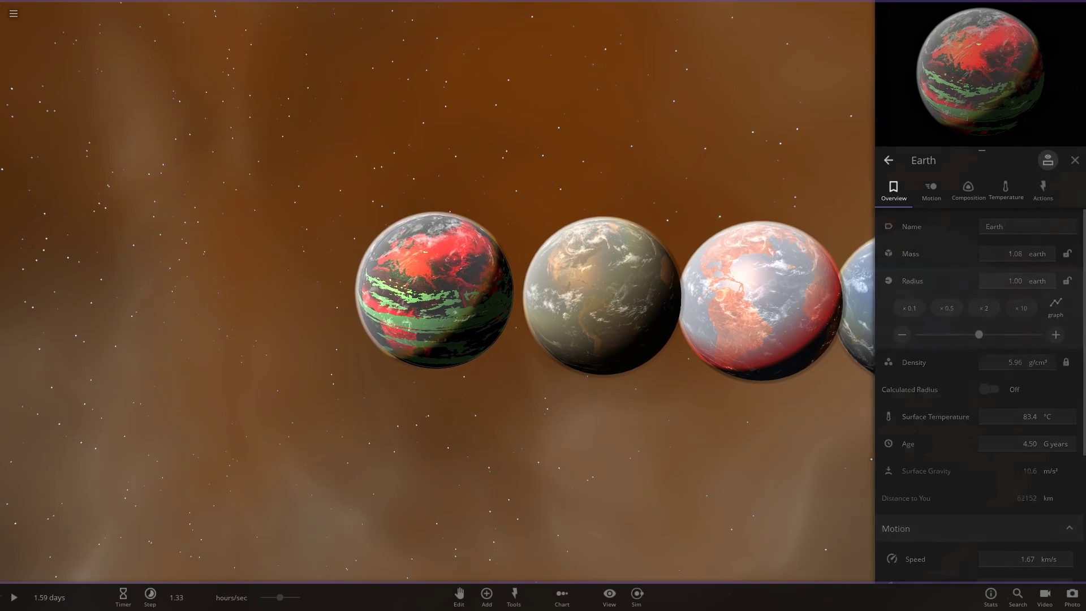
{"action": "left_click", "coordinate": [1074, 160]}
Rearrange the resized line of six planets with the 1D Radius chart
{"action": "left_click", "coordinate": [865, 307]}
{"action": "left_click", "coordinate": [561, 597]}
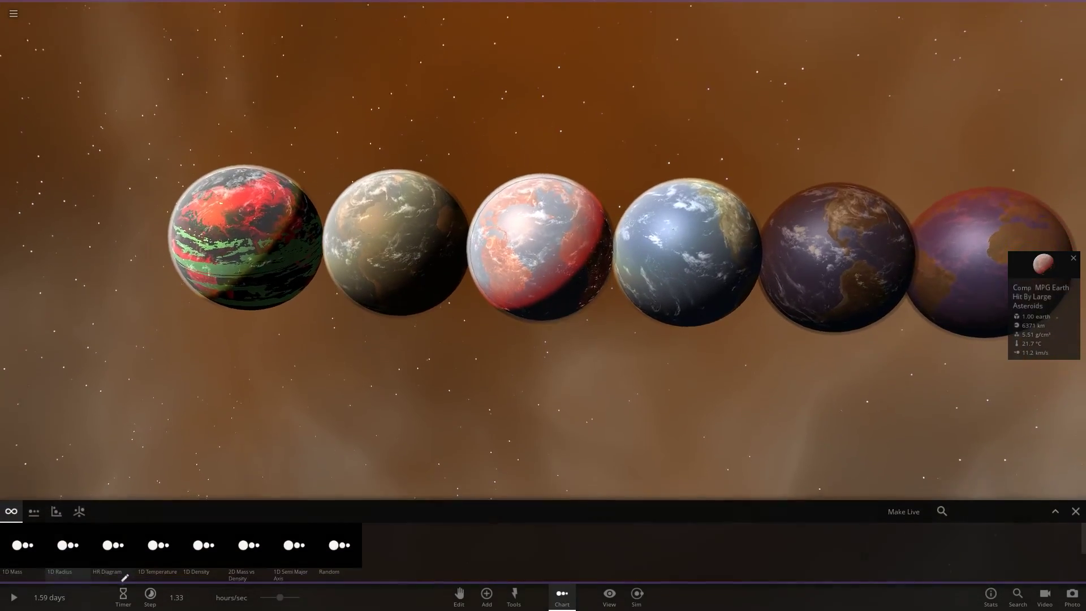
{"action": "left_click", "coordinate": [68, 552]}
{"action": "key", "text": "Escape"}
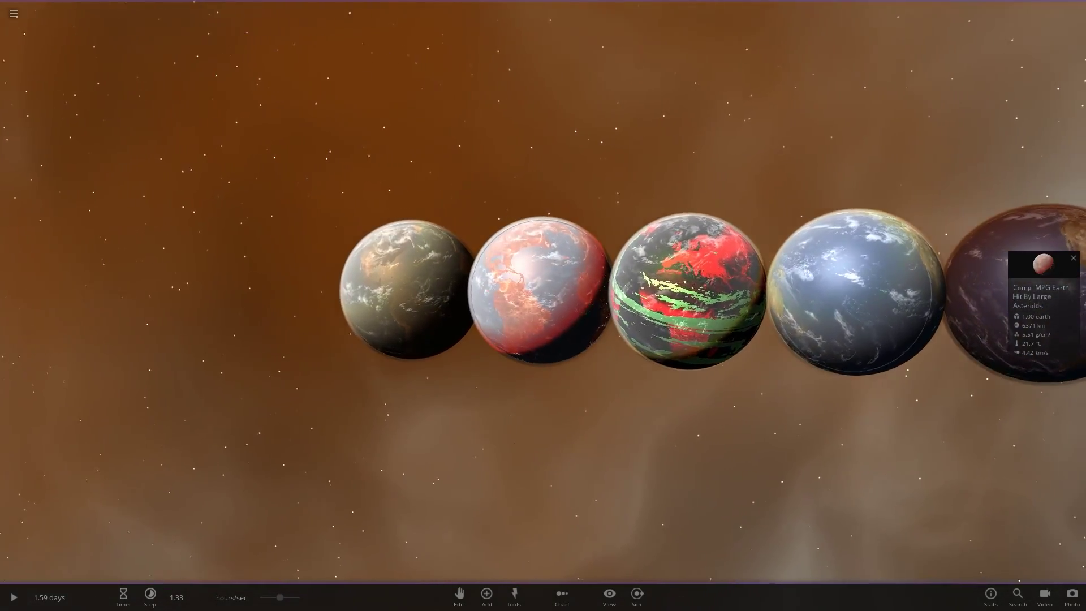
Focus on the WALL-E Earth and view the whole rearranged line of planets from farther away
{"action": "left_click", "coordinate": [856, 292]}
{"action": "left_click", "coordinate": [856, 279]}
{"action": "left_click", "coordinate": [172, 303]}
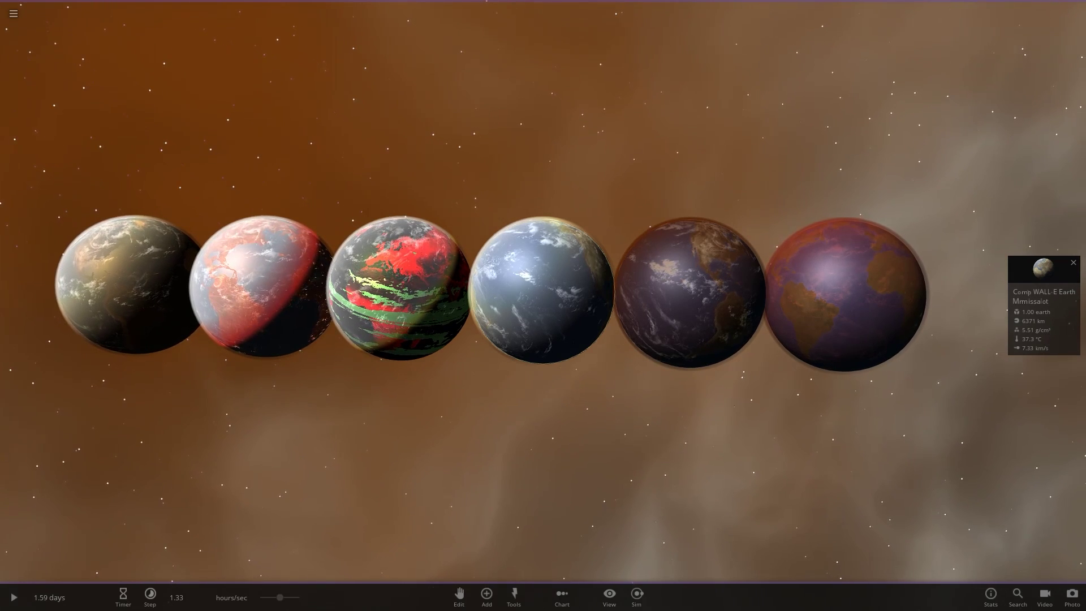
{"action": "scroll", "coordinate": [543, 293], "scroll_direction": "down", "scroll_amount": 4}
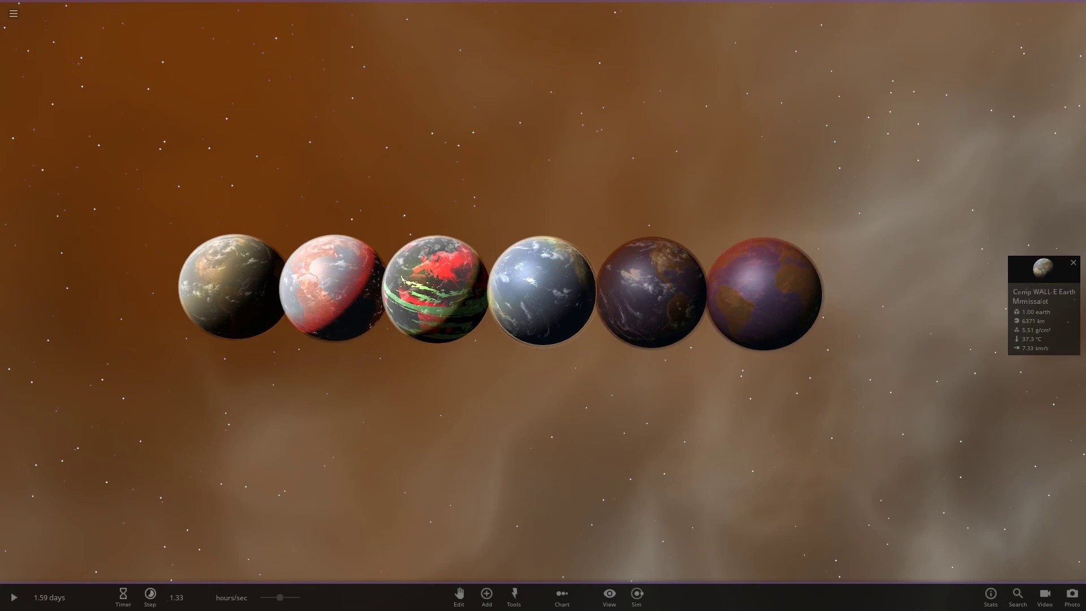